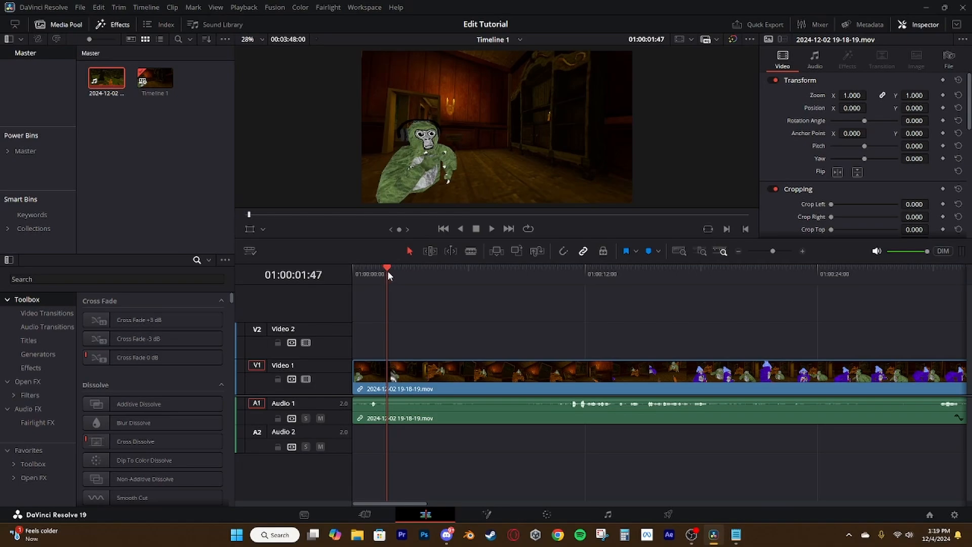
# Cut the dead space out of the gameplay recording on Video 1 by deleting the quiet segments together with their audio
pyautogui.moveTo(376, 270); pyautogui.dragTo(560, 279)
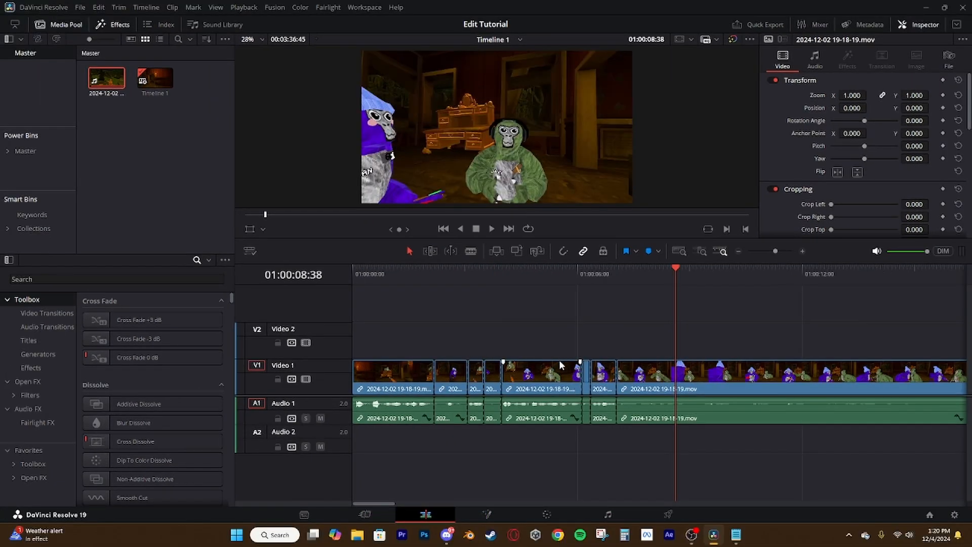
pyautogui.scroll(2, 672, 417)
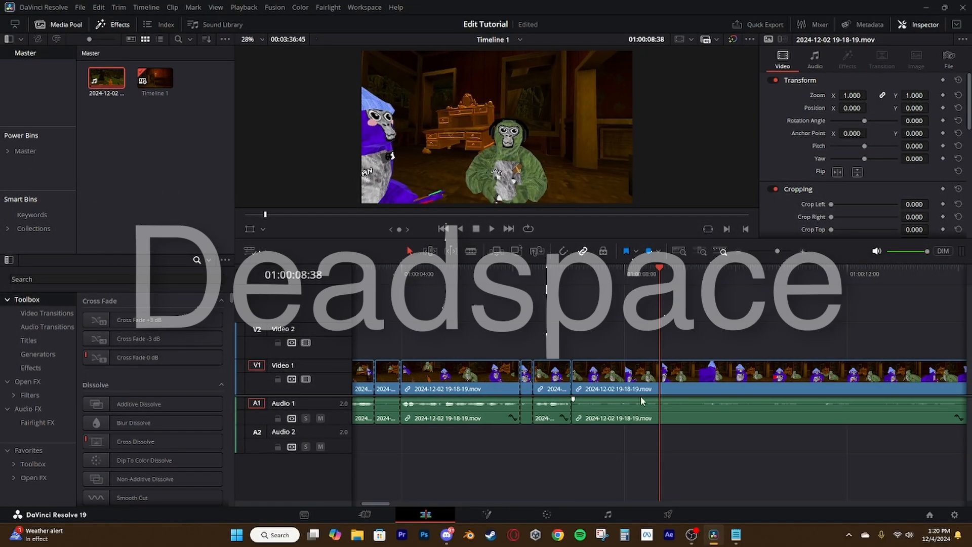
pyautogui.scroll(-1, 556, 387)
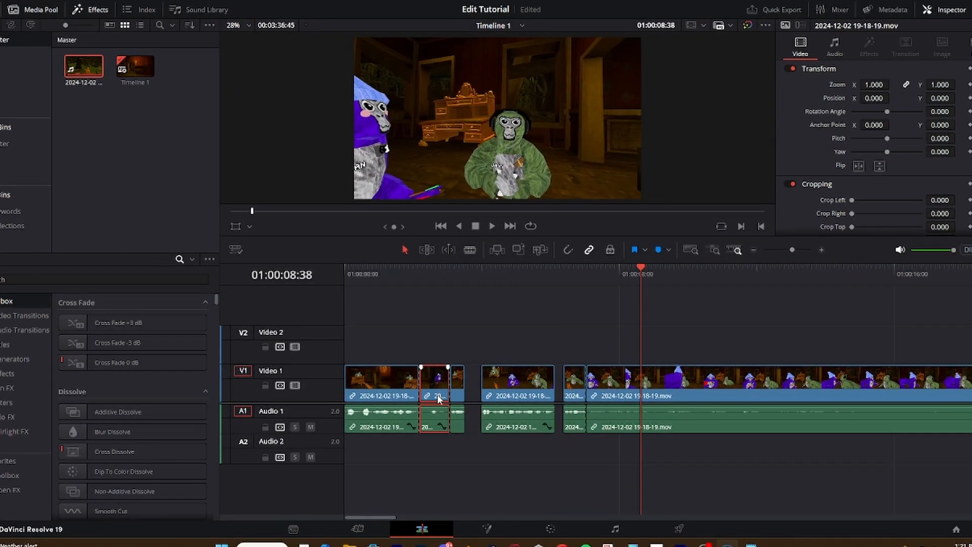
pyautogui.click(446, 389)
pyautogui.press('BackSpace')
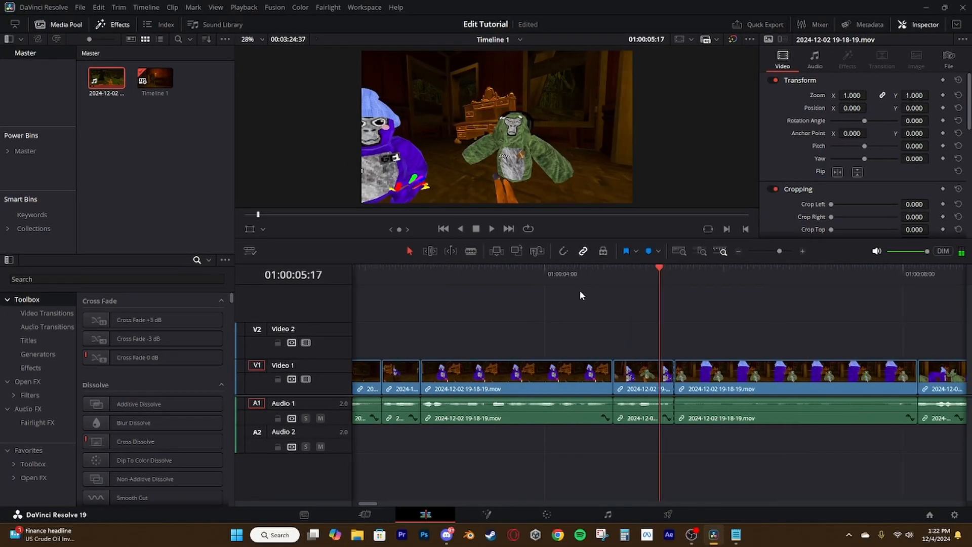
pyautogui.scroll(3, 580, 291)
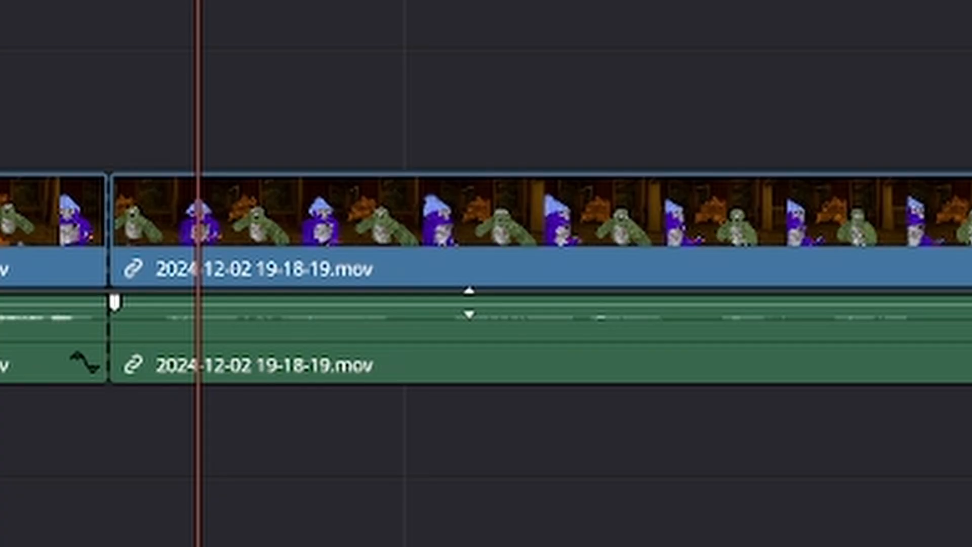
pyautogui.click(800, 382)
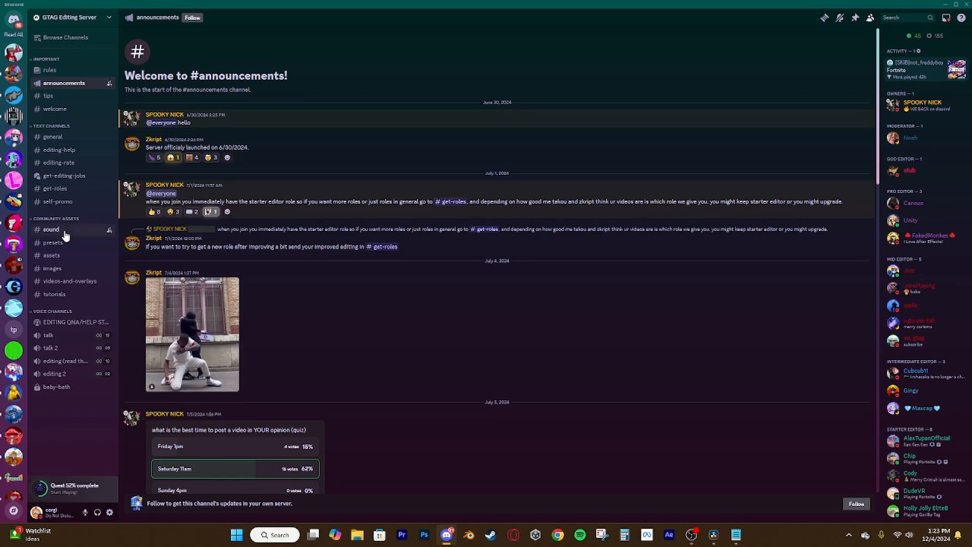
# Get sound effects from the Discord server's sound channel, and paste select.wav on Audio 2 at each clip cut in DaVinci Resolve
pyautogui.click(66, 234)
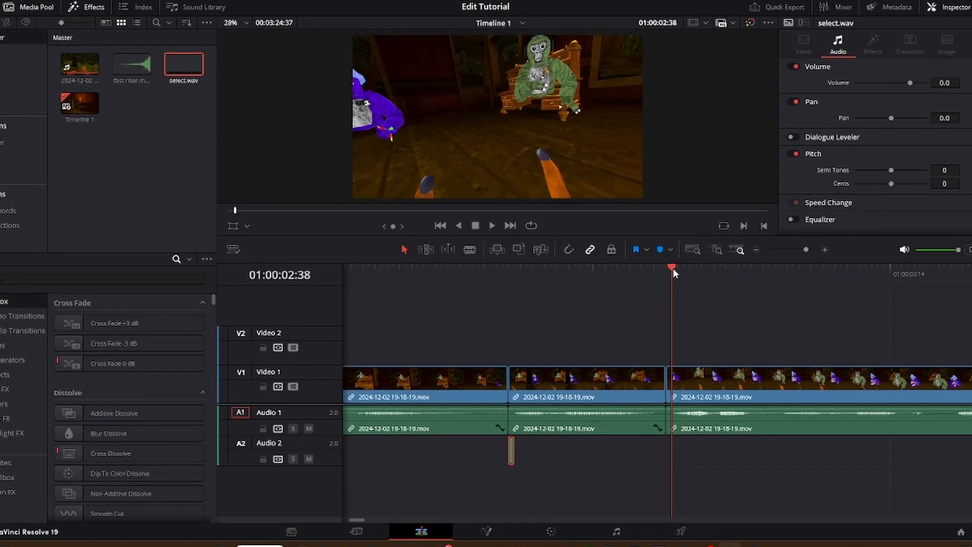
pyautogui.moveTo(672, 268); pyautogui.dragTo(649, 302)
pyautogui.scroll(-3, 668, 298)
pyautogui.hotkey('ctrl', 'v')
pyautogui.scroll(-1, 686, 290)
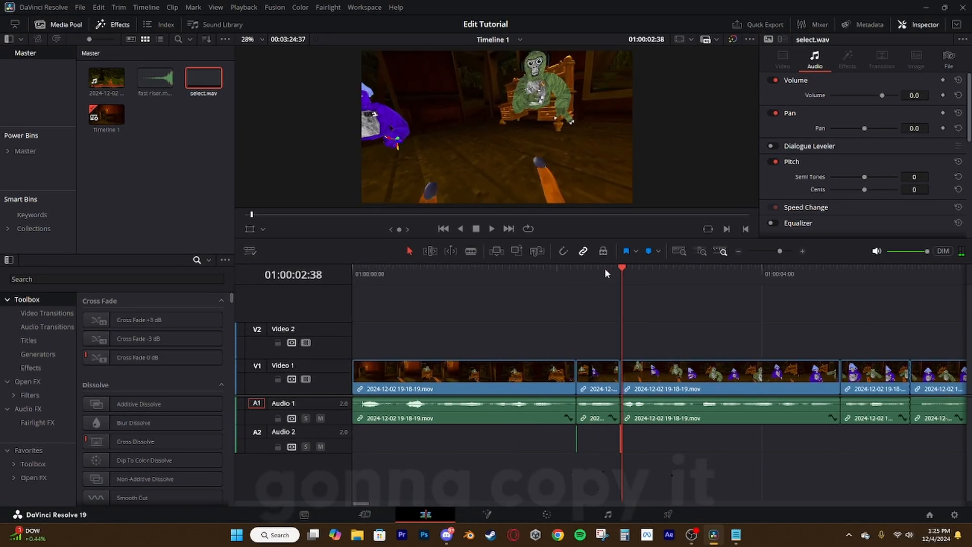
pyautogui.click(839, 276)
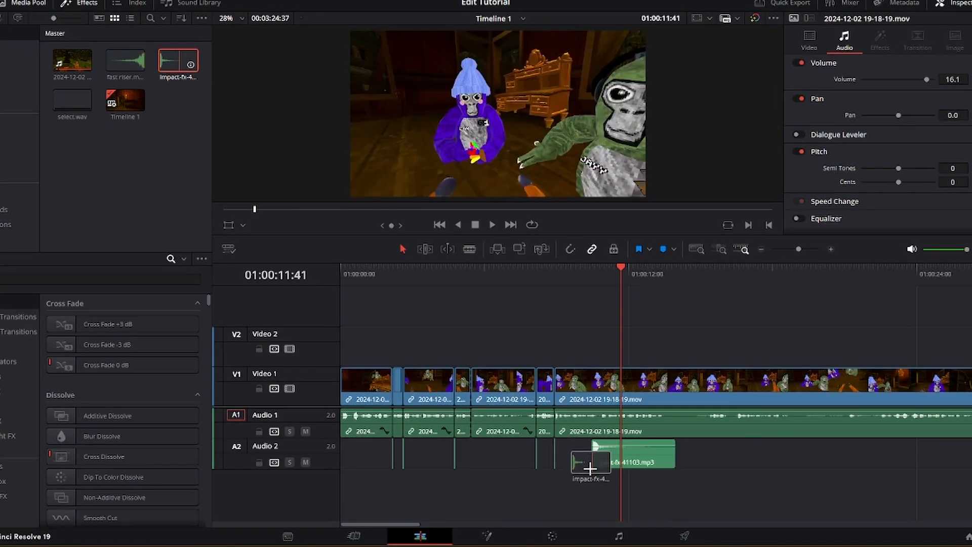
# Place impact-fx-41103.mp3 on Audio 3 starting at about 01:00:08:00 and fade it out
pyautogui.moveTo(587, 456); pyautogui.dragTo(521, 471)
pyautogui.scroll(4, 595, 496)
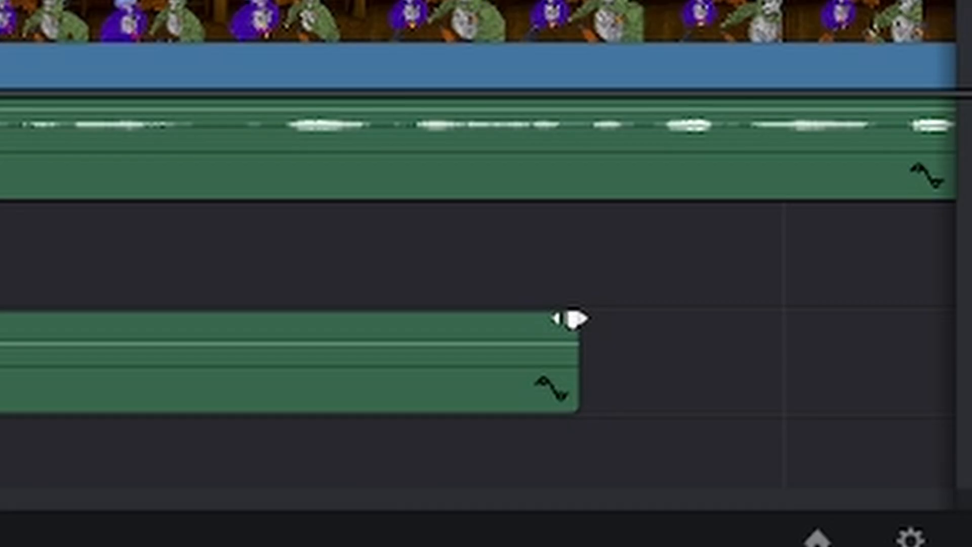
pyautogui.moveTo(570, 318); pyautogui.dragTo(567, 465)
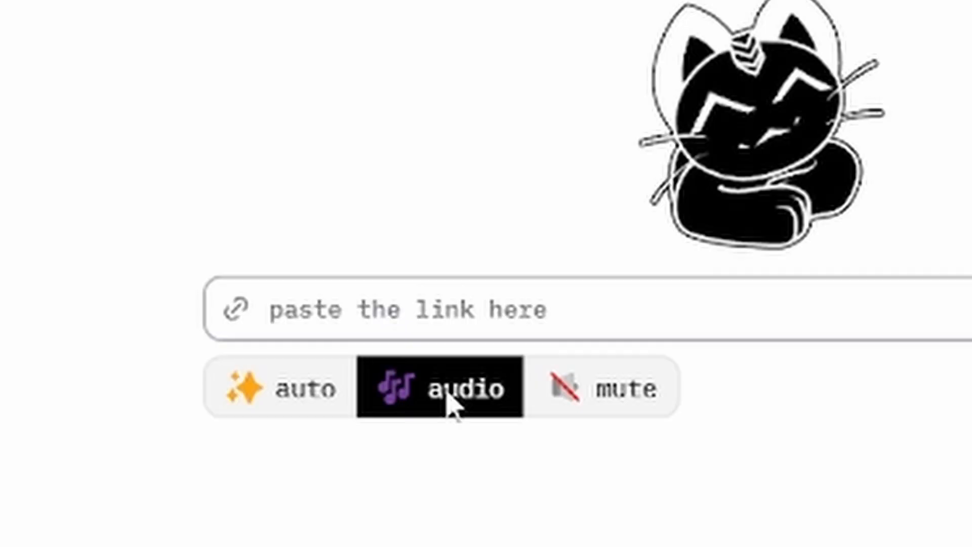
pyautogui.click(469, 332)
pyautogui.write('https://youtu.be/4Gk_ROalMXQ')
pyautogui.click(823, 355)
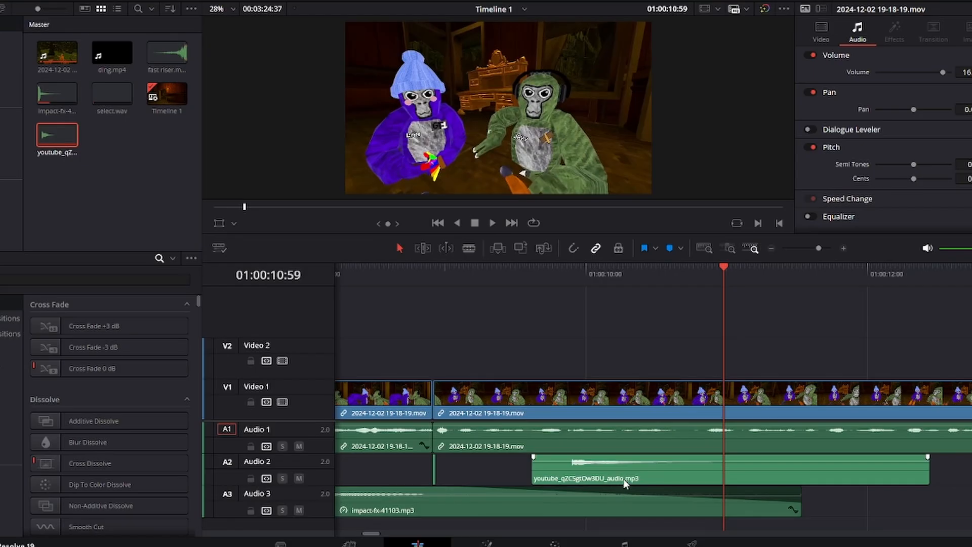
# Reverse the youtube_qZC5gtOw3DU_audio.mp3 clip on Audio 2 and give it a fade-in of about 01:37
pyautogui.rightClick(623, 478)
pyautogui.click(358, 305)
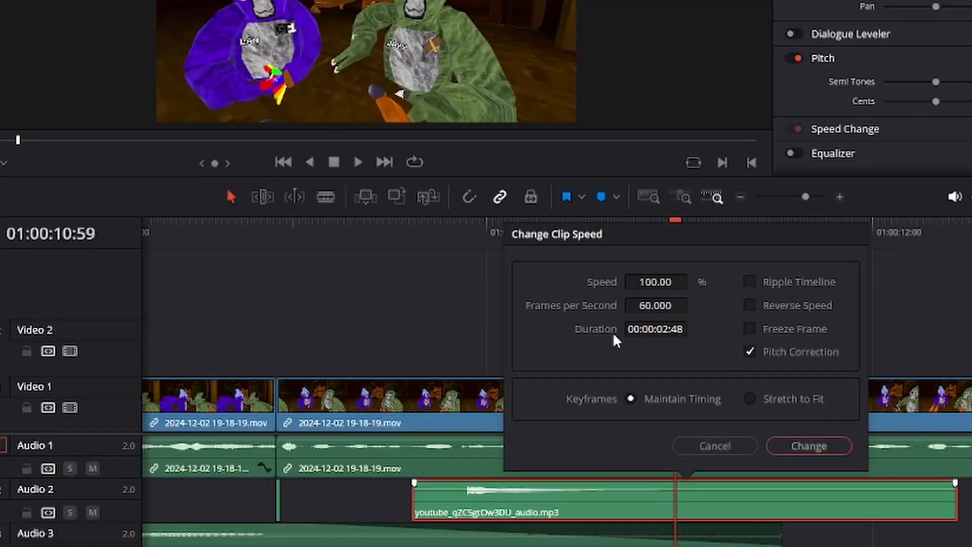
pyautogui.click(504, 198)
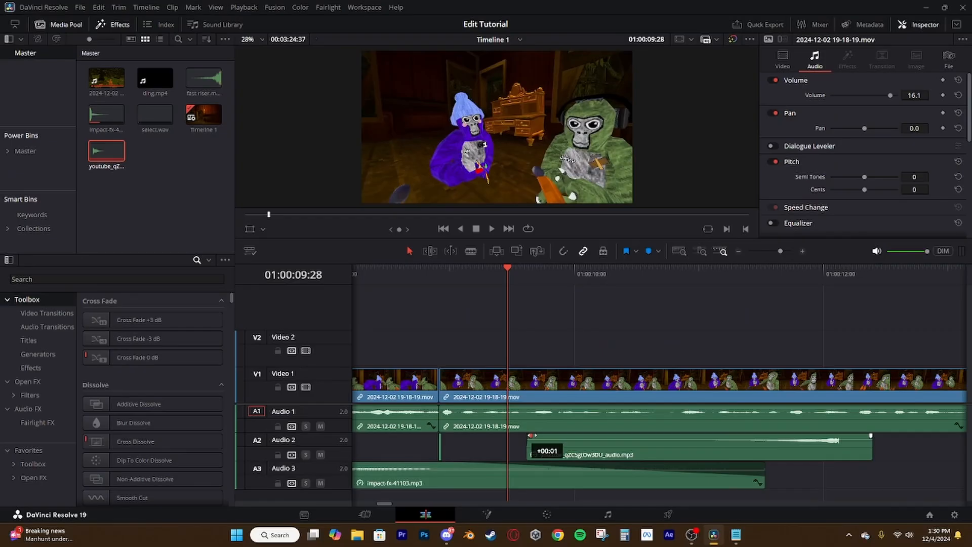
pyautogui.moveTo(617, 445); pyautogui.dragTo(722, 457)
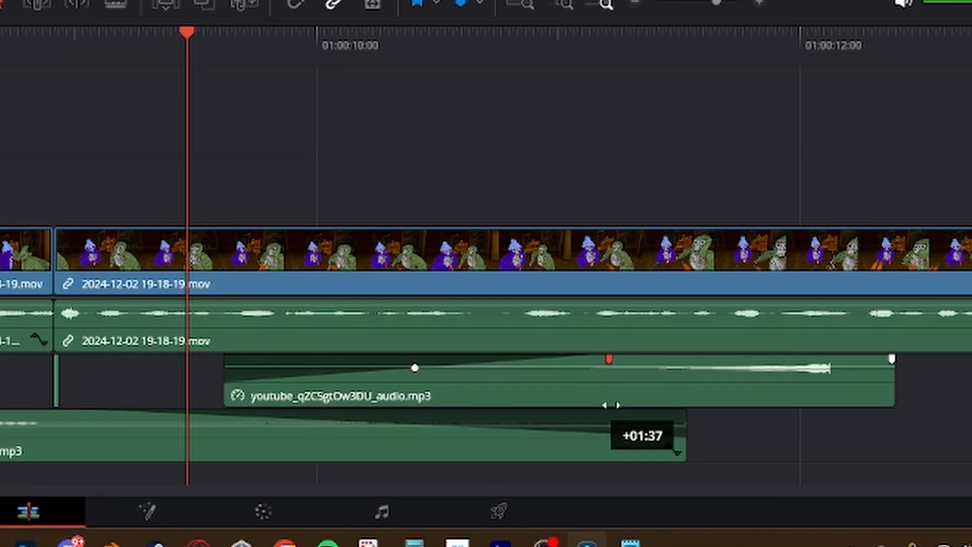
pyautogui.moveTo(611, 405); pyautogui.dragTo(611, 405)
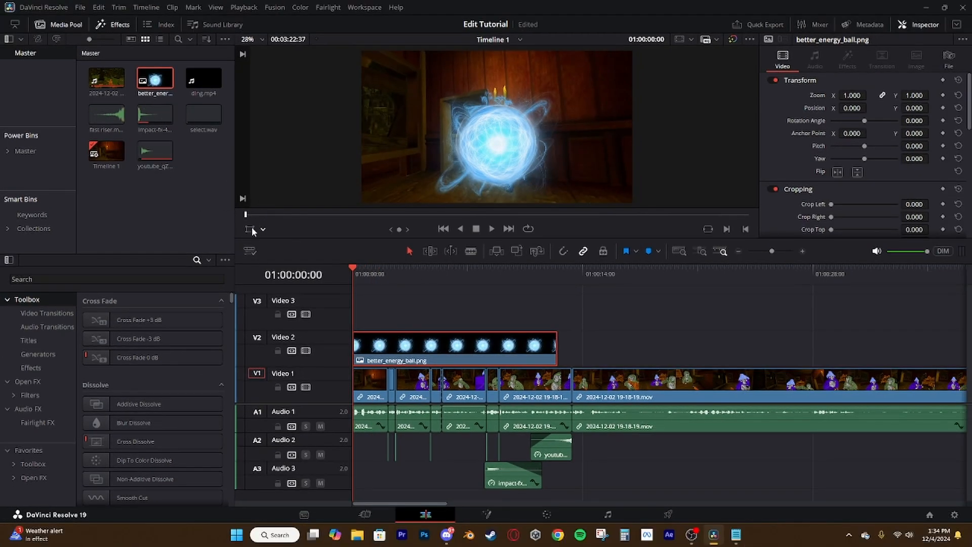
# Switch to color grading and adjust the custom curve of the better_energy_ball.png clip
pyautogui.click(253, 230)
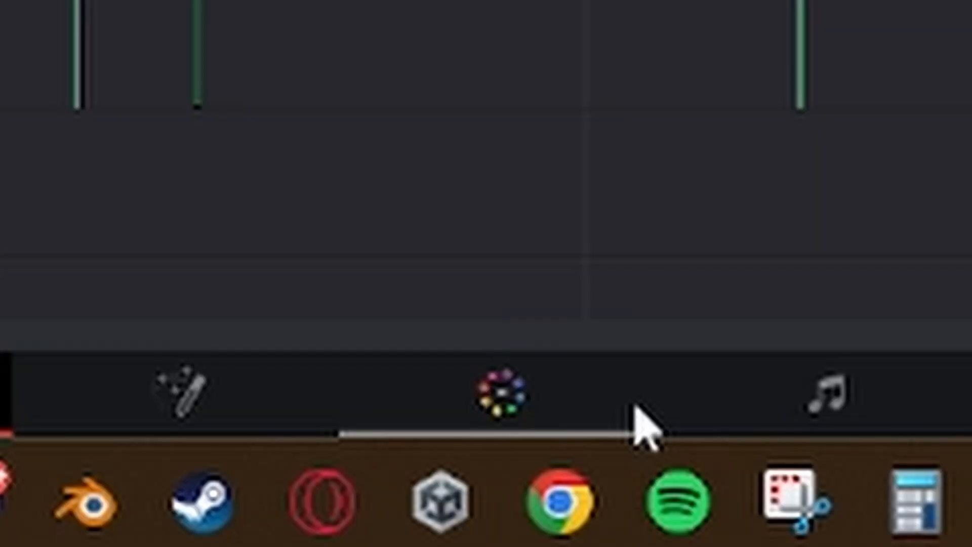
pyautogui.click(634, 420)
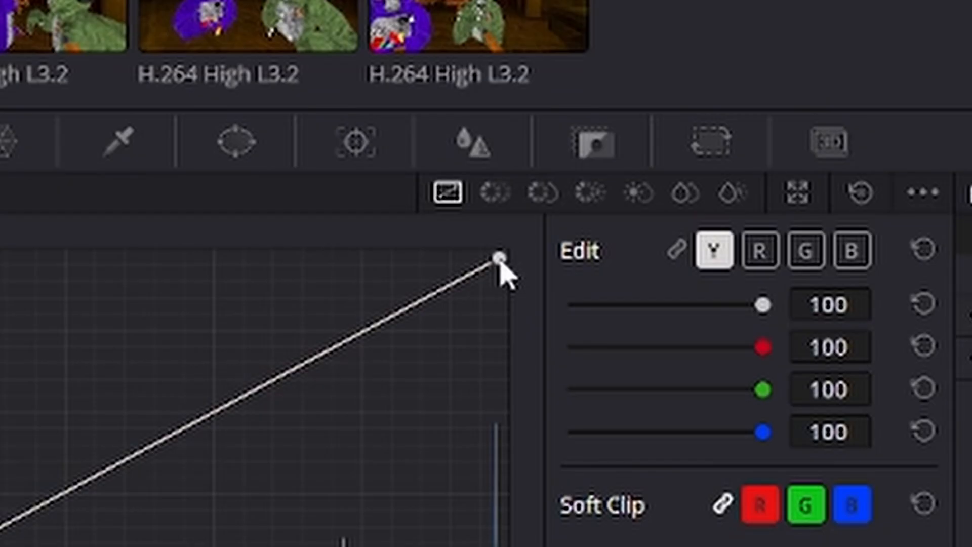
pyautogui.moveTo(246, 282); pyautogui.dragTo(77, 283)
pyautogui.moveTo(552, 351); pyautogui.dragTo(433, 340)
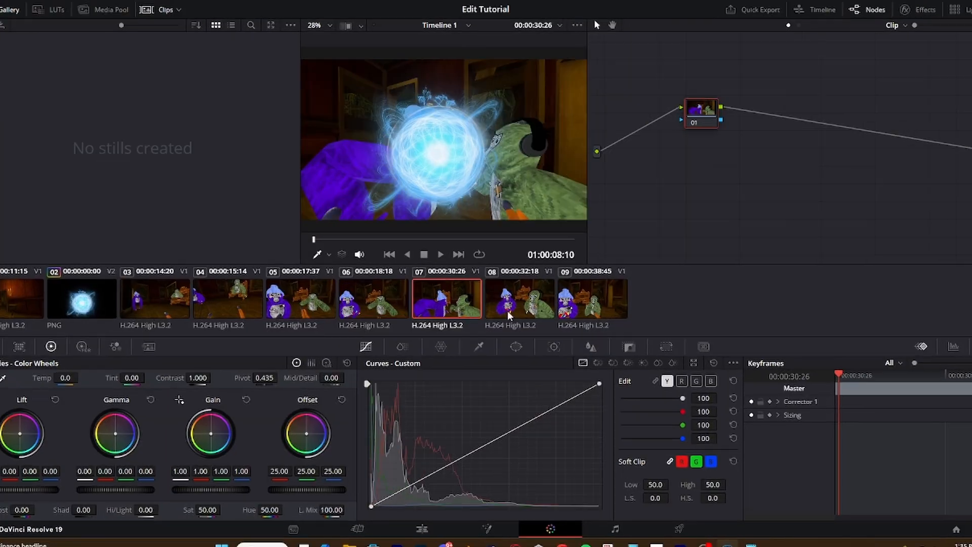
# Select clip 08 and adjust its custom curve
pyautogui.click(530, 316)
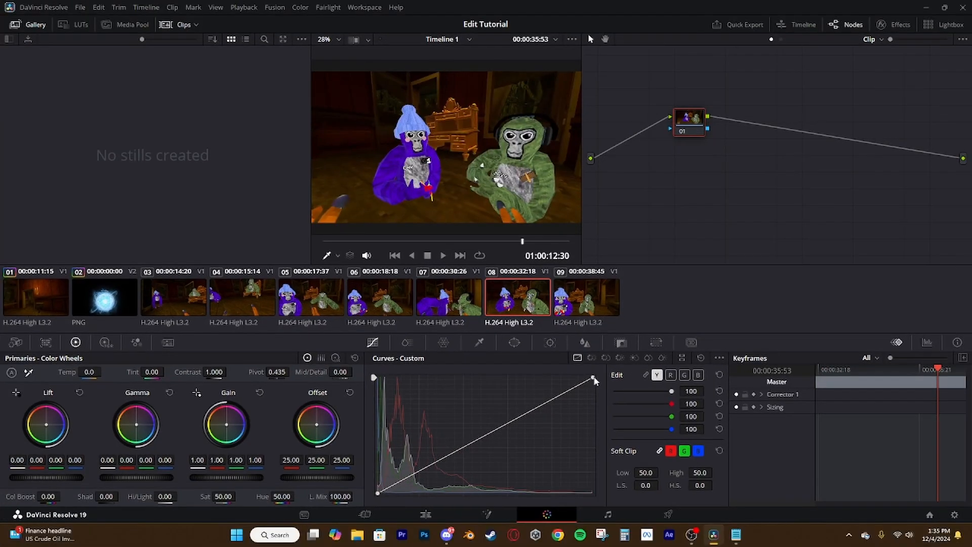
pyautogui.moveTo(599, 383); pyautogui.dragTo(374, 343)
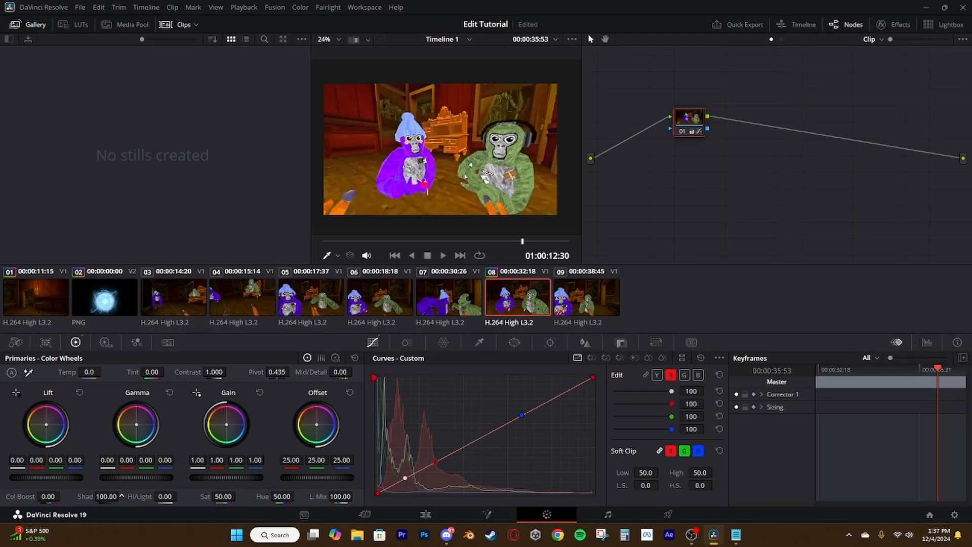
# Try shadows of -74 on clip 08, reset them, and try out the highlights adjustment
pyautogui.moveTo(59, 528); pyautogui.dragTo(11, 528)
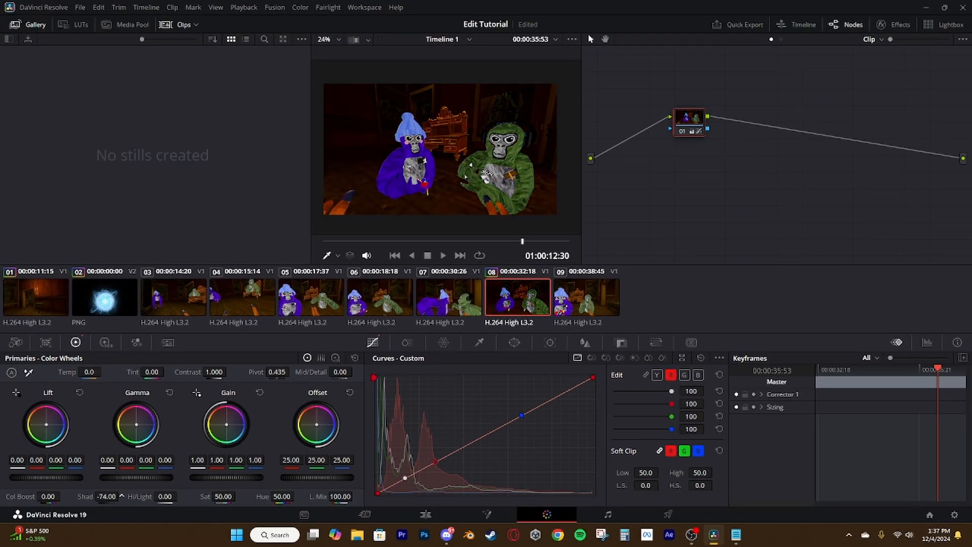
pyautogui.doubleClick(89, 497)
pyautogui.moveTo(165, 496); pyautogui.dragTo(192, 497)
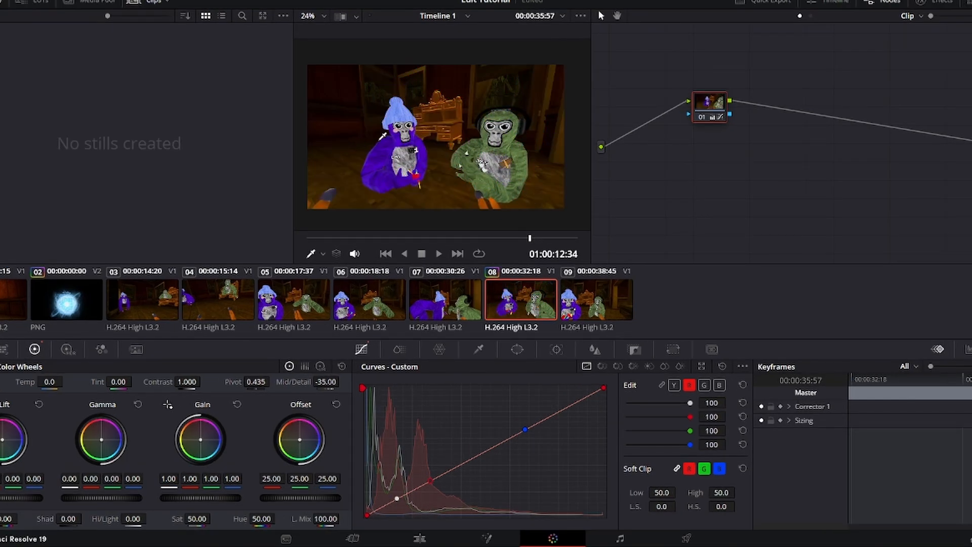
# Add a master keyframe to clip 08 at source timecode 00:00:35:57
pyautogui.press('Left')
pyautogui.press('Left')
pyautogui.press('Left')
pyautogui.press('Left')
pyautogui.press('Left')
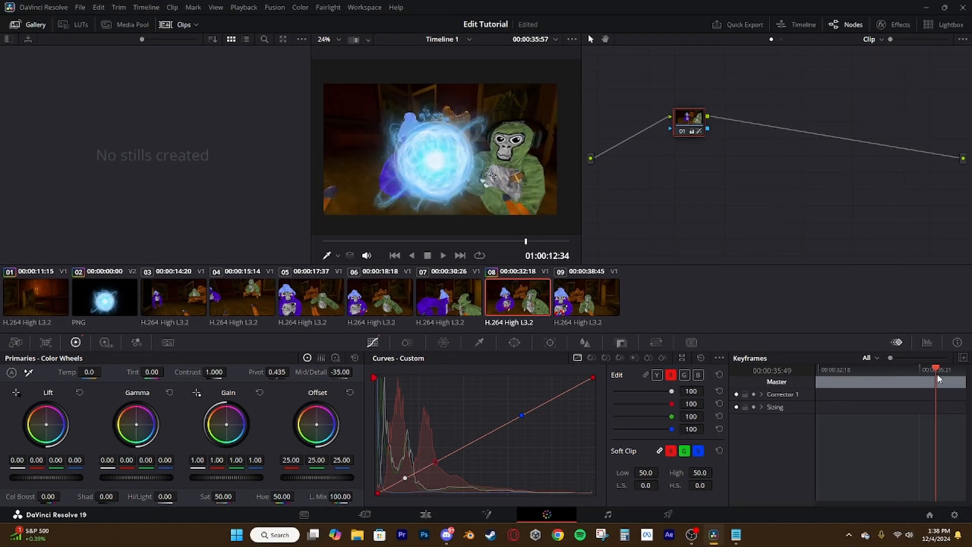
pyautogui.press('Right')
pyautogui.press('Right')
pyautogui.press('Right')
pyautogui.press('Right')
pyautogui.press('Right')
pyautogui.press('Left')
pyautogui.press('Left')
pyautogui.press('Left')
pyautogui.press('Right')
pyautogui.press('Right')
pyautogui.press('Right')
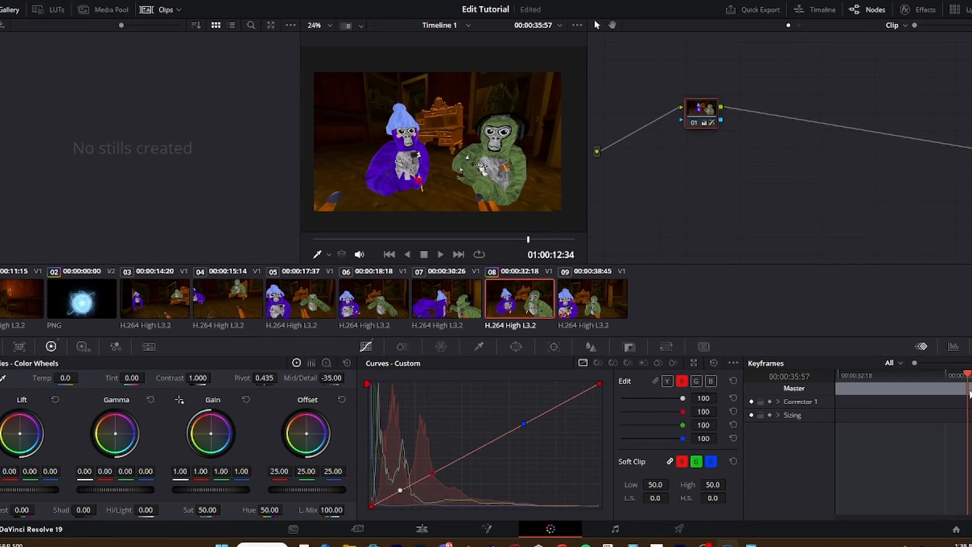
pyautogui.rightClick(855, 380)
pyautogui.click(917, 402)
# Add a second master keyframe to clip 08 at source timecode 00:00:36:32 and adjust the saturation there
pyautogui.moveTo(967, 374); pyautogui.dragTo(963, 374)
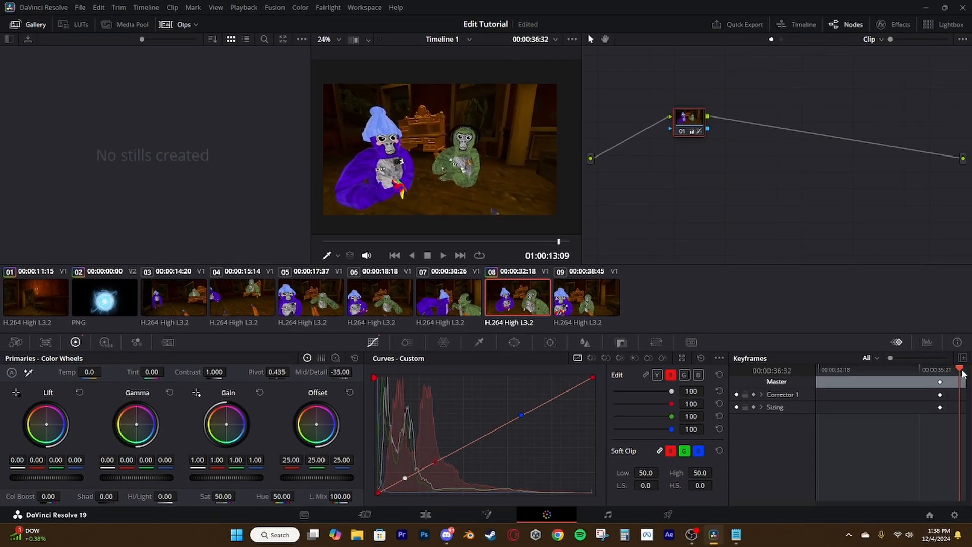
pyautogui.rightClick(855, 380)
pyautogui.click(892, 398)
pyautogui.moveTo(210, 509)
pyautogui.mouseDown()
pyautogui.moveTo(177, 510)
pyautogui.moveTo(224, 509)
pyautogui.moveTo(241, 495)
pyautogui.moveTo(212, 497)
pyautogui.moveTo(234, 495)
pyautogui.moveTo(238, 526)
pyautogui.moveTo(202, 526)
pyautogui.mouseUp()
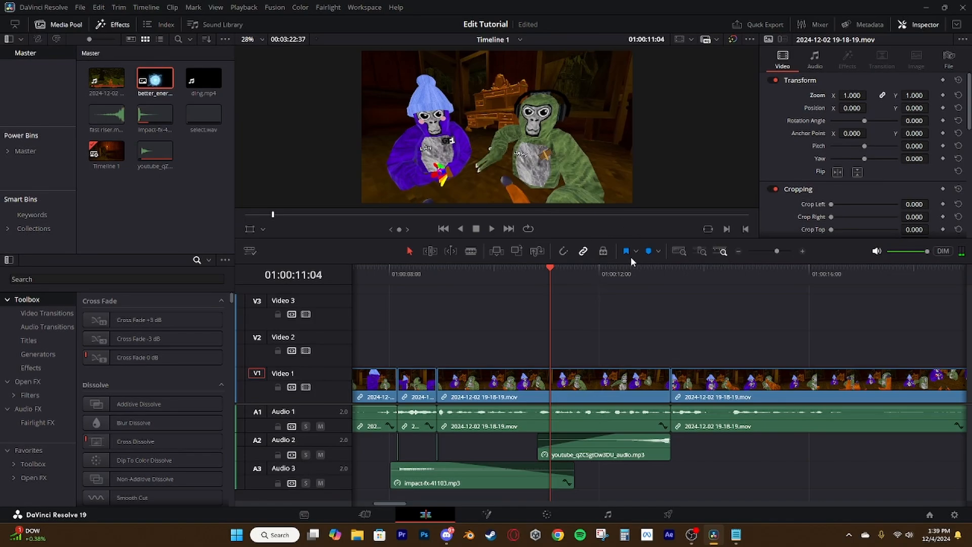
# Save the project and play the edited timeline from 01:00:11:04
pyautogui.hotkey('ctrl', 's')
pyautogui.press('space')
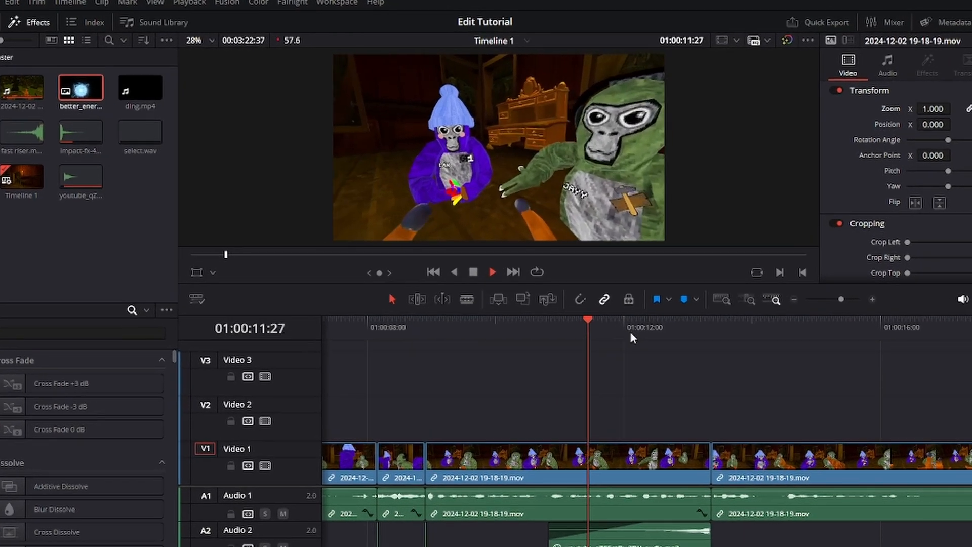
pyautogui.press('space')
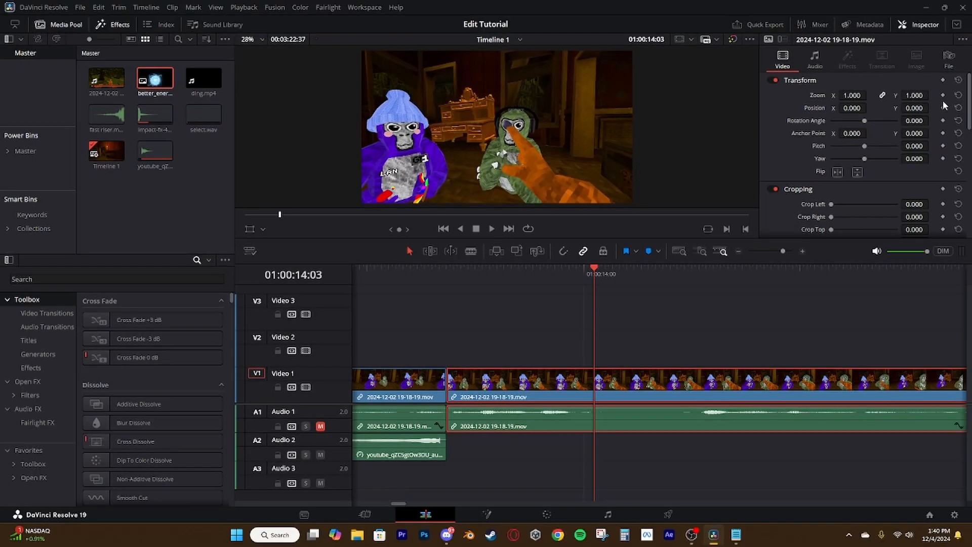
# Keyframe the selected gameplay clip's zoom at 01:00:14:03 and set the zoom to 1.080 at 01:00:14:06
pyautogui.click(942, 95)
pyautogui.scroll(3, 557, 288)
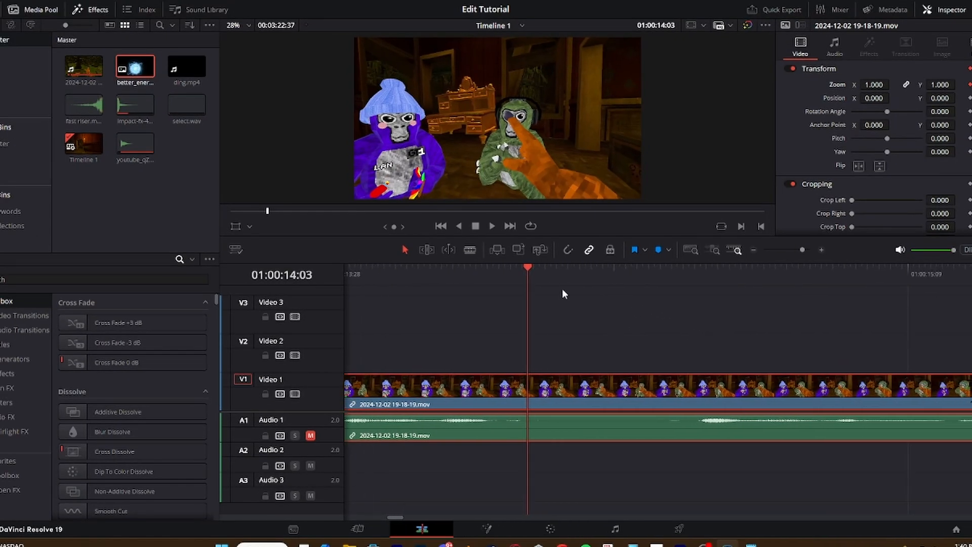
pyautogui.scroll(2, 603, 291)
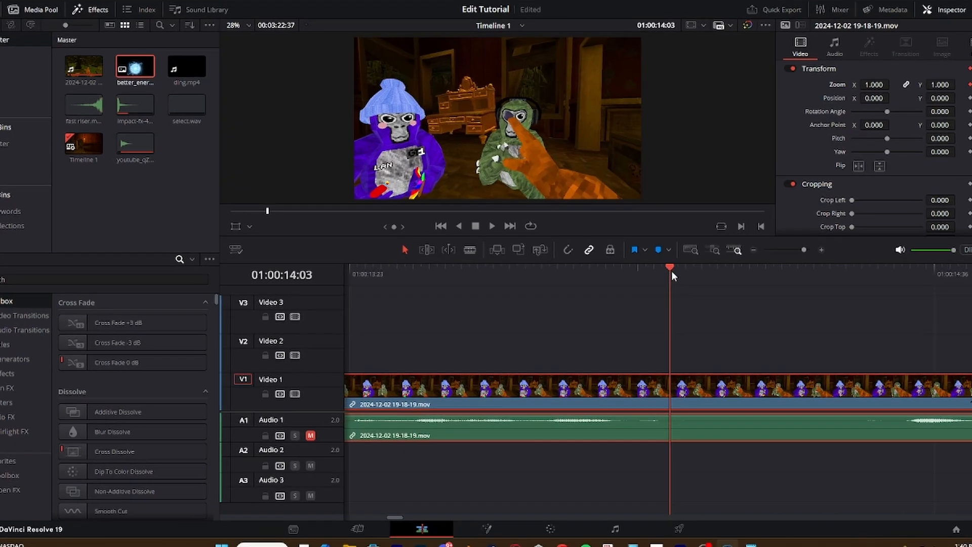
pyautogui.moveTo(671, 276); pyautogui.dragTo(692, 277)
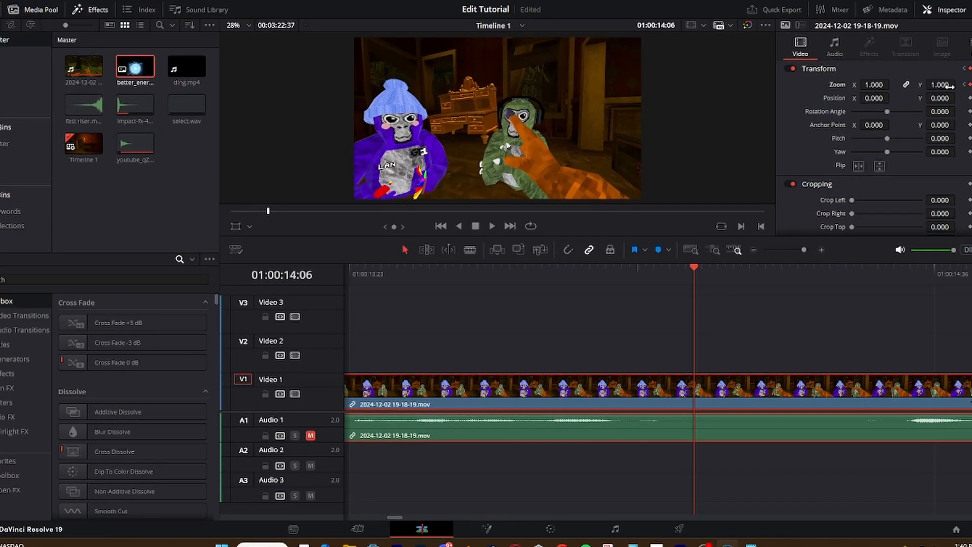
pyautogui.moveTo(949, 87); pyautogui.dragTo(954, 87)
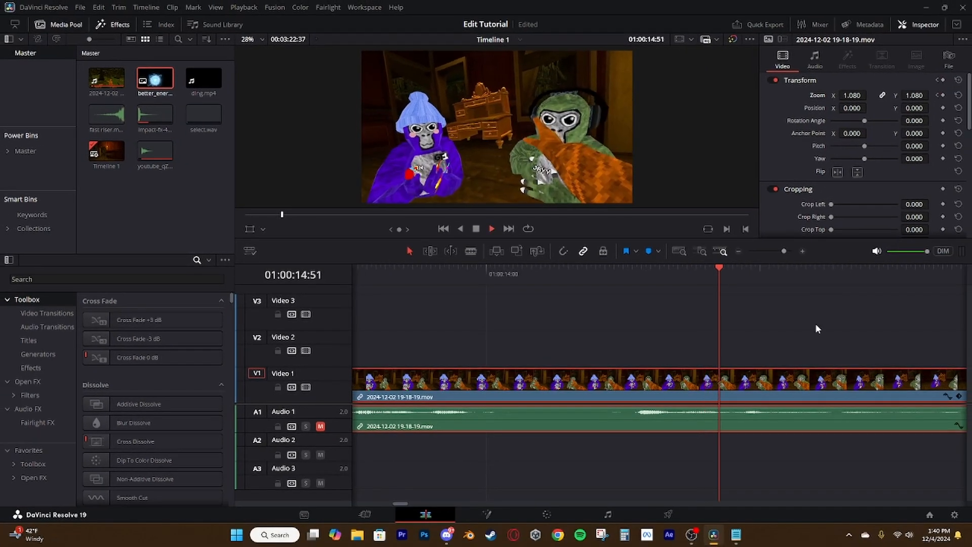
# Play on to 01:00:15:03 and return the gameplay clip's zoom to 1.000 at 01:00:15:06
pyautogui.press('space')
pyautogui.scroll(3, 770, 394)
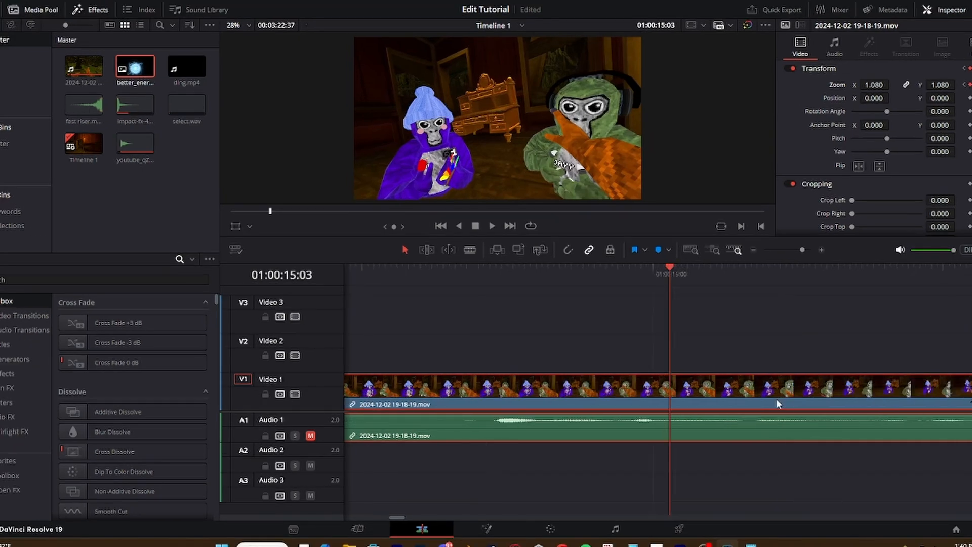
pyautogui.click(676, 273)
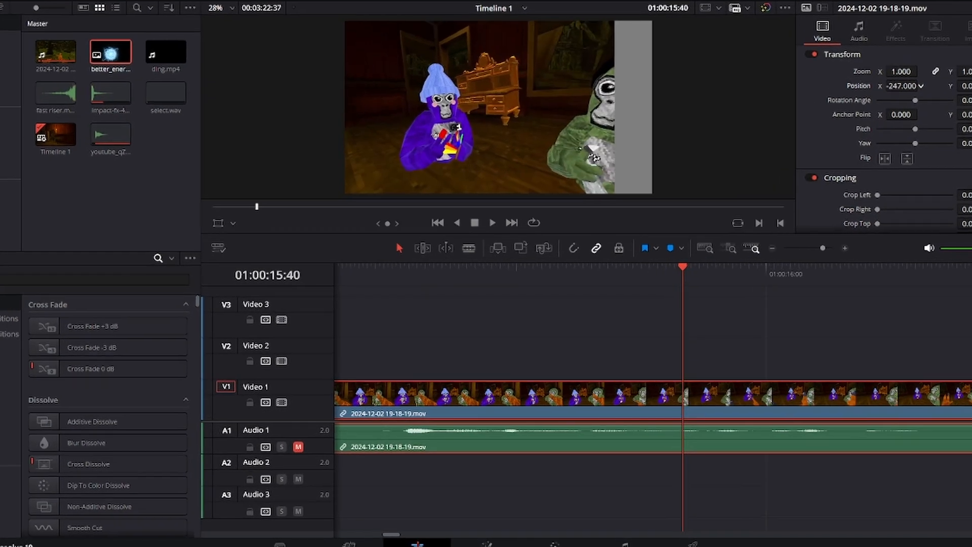
# Try out changes to the gameplay clip's position, rotation angle and anchor point, undoing each one
pyautogui.moveTo(852, 108)
pyautogui.mouseDown()
pyautogui.moveTo(835, 107)
pyautogui.moveTo(868, 107)
pyautogui.mouseUp()
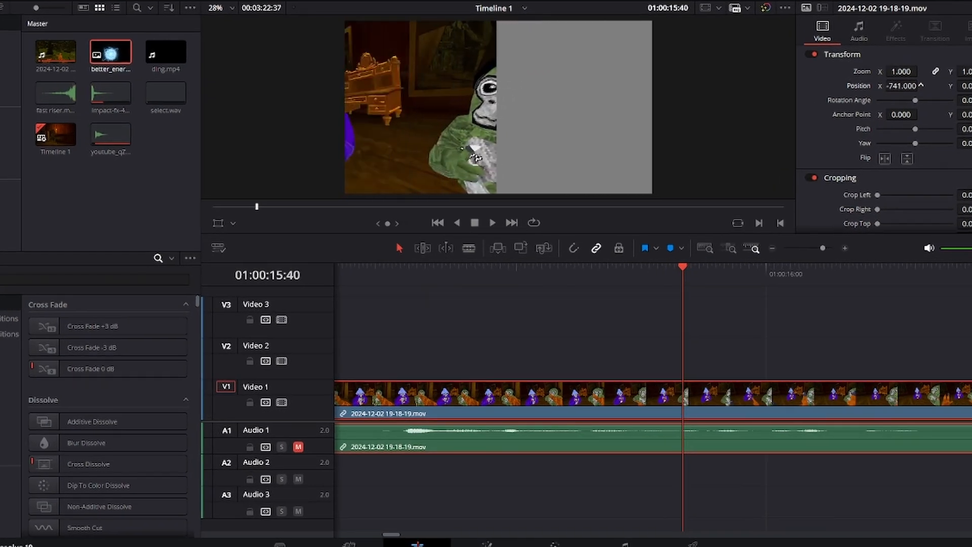
pyautogui.moveTo(921, 85); pyautogui.dragTo(923, 85)
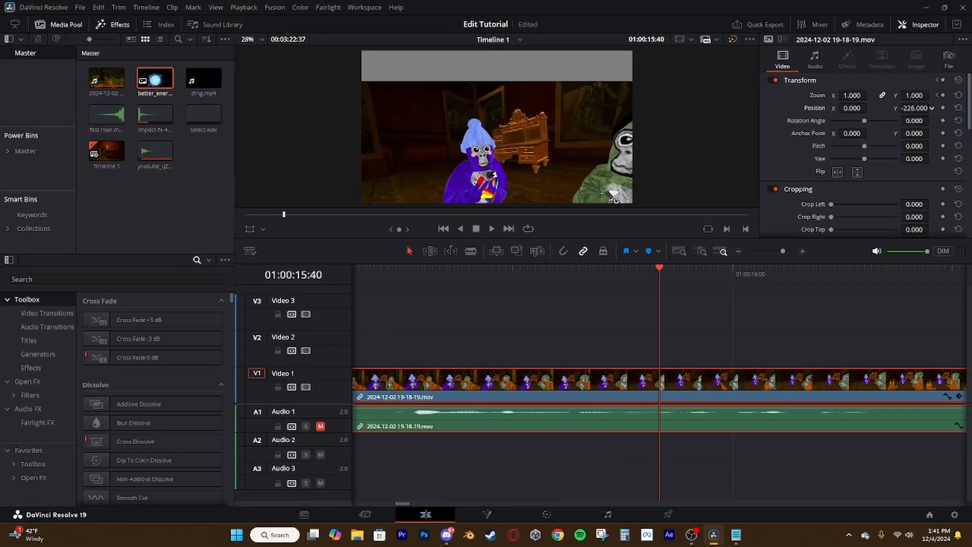
pyautogui.moveTo(915, 108); pyautogui.dragTo(922, 108)
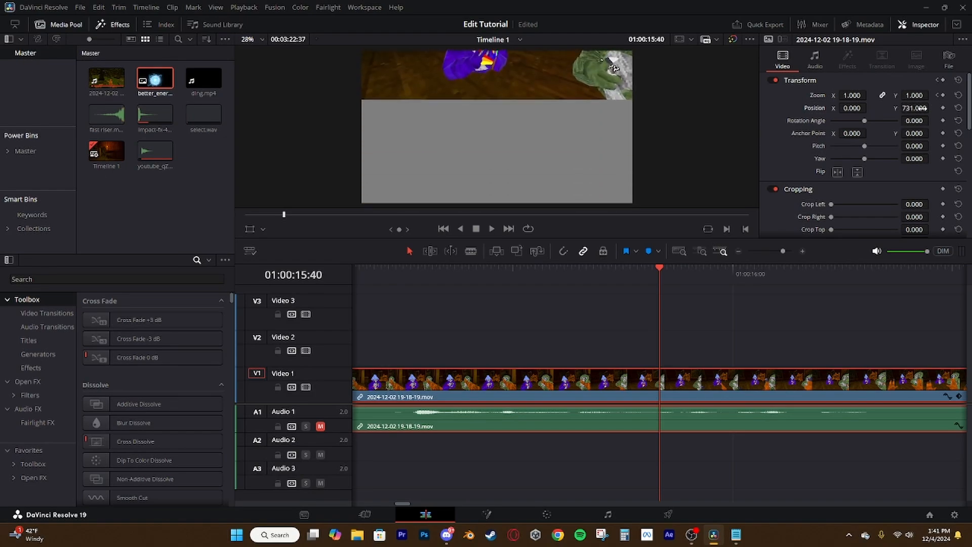
pyautogui.moveTo(916, 120); pyautogui.dragTo(904, 120)
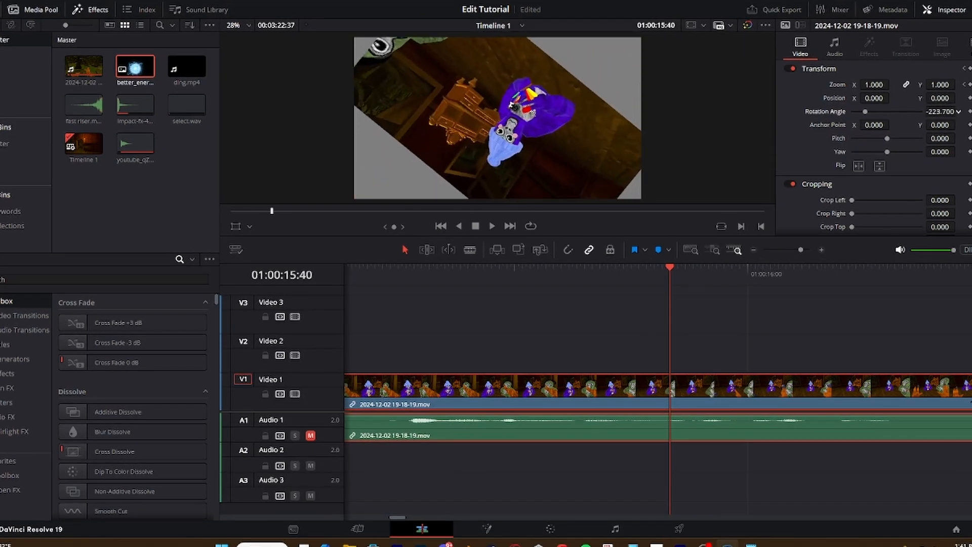
pyautogui.hotkey('ctrl', 'z')
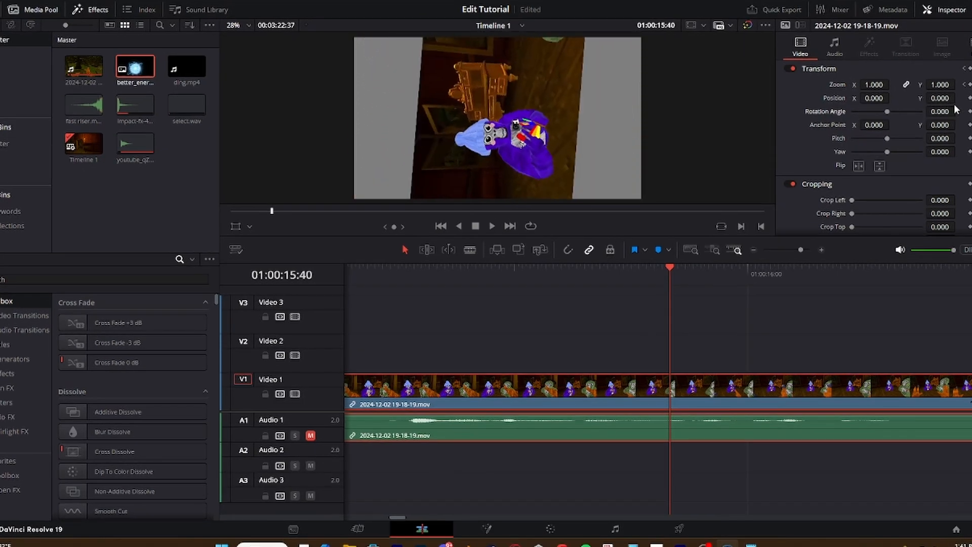
pyautogui.moveTo(939, 125); pyautogui.dragTo(957, 124)
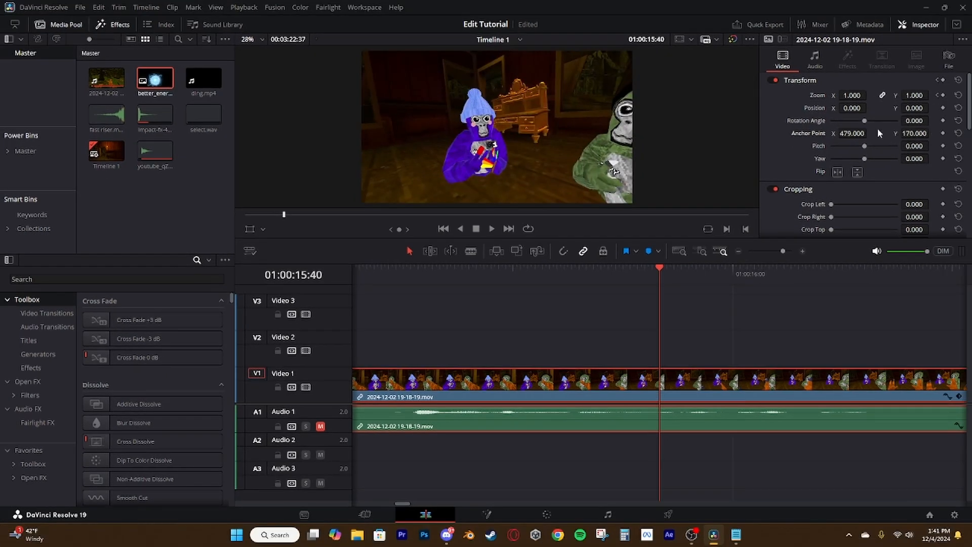
pyautogui.moveTo(866, 120); pyautogui.dragTo(880, 117)
# Place better_energy_ball.png on Video 2 at 01:00:15:26 and keyframe its position to rise from below to Y 76.000 at 01:00:15:48
pyautogui.moveTo(155, 78); pyautogui.dragTo(650, 366)
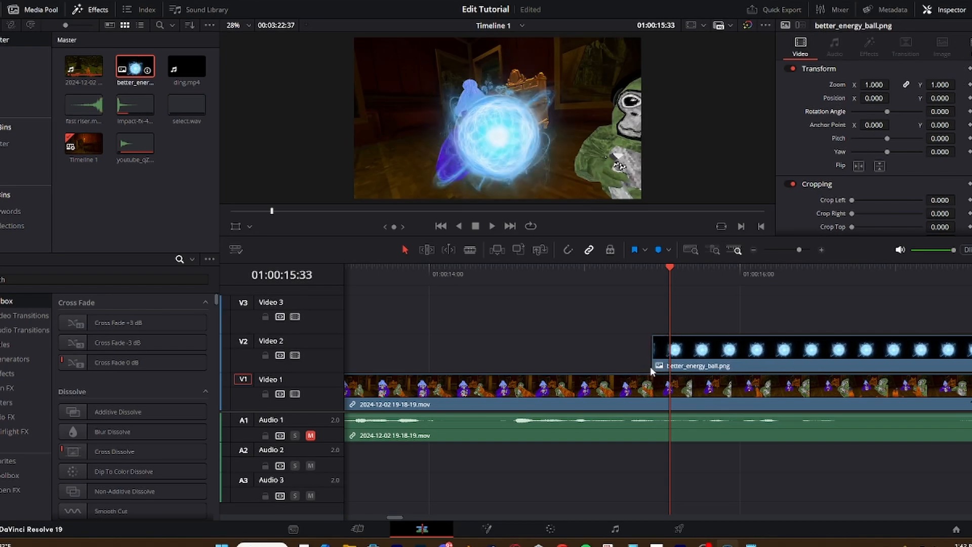
pyautogui.click(943, 108)
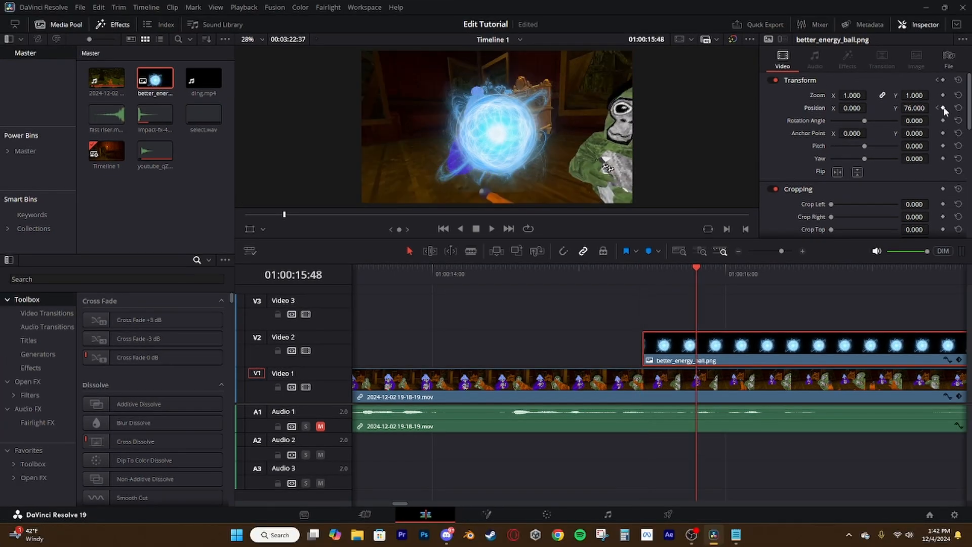
pyautogui.click(935, 109)
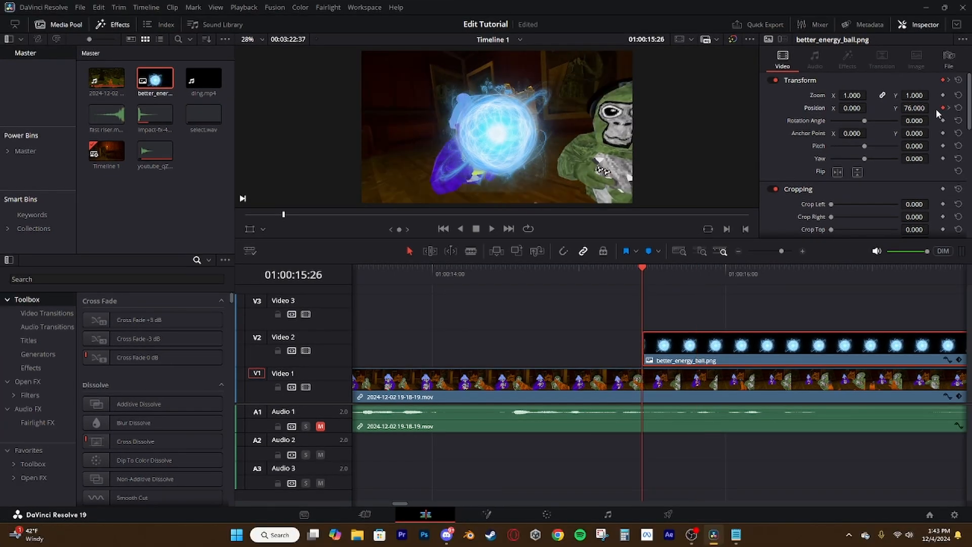
pyautogui.moveTo(914, 107); pyautogui.dragTo(870, 107)
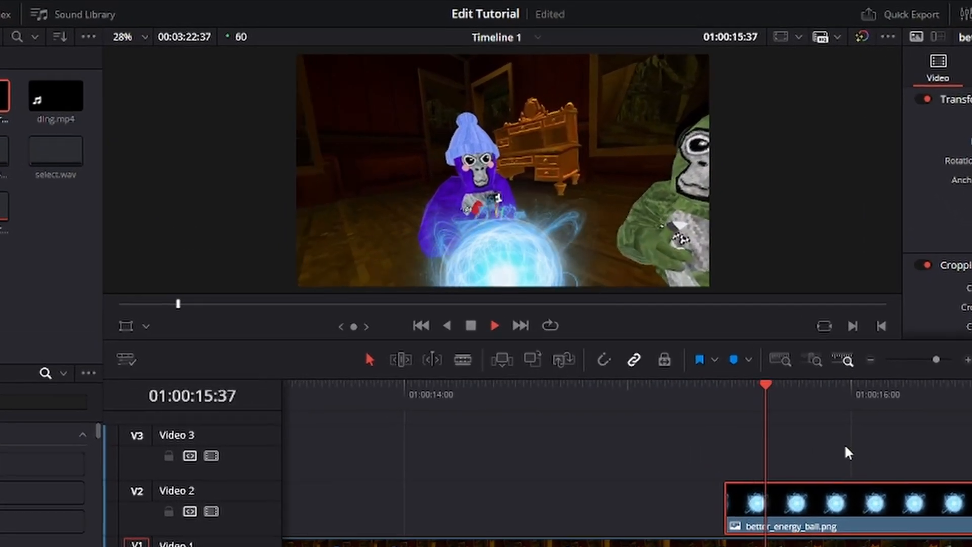
pyautogui.press('space')
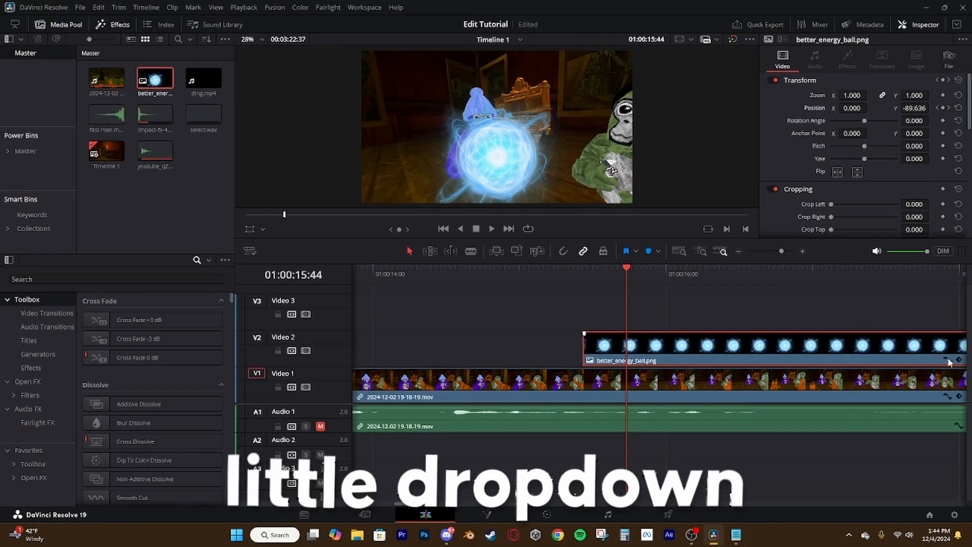
# Ease the energy ball's Position Y curve into its second keyframe, move that keyframe to 00:26, and play the animation
pyautogui.click(948, 360)
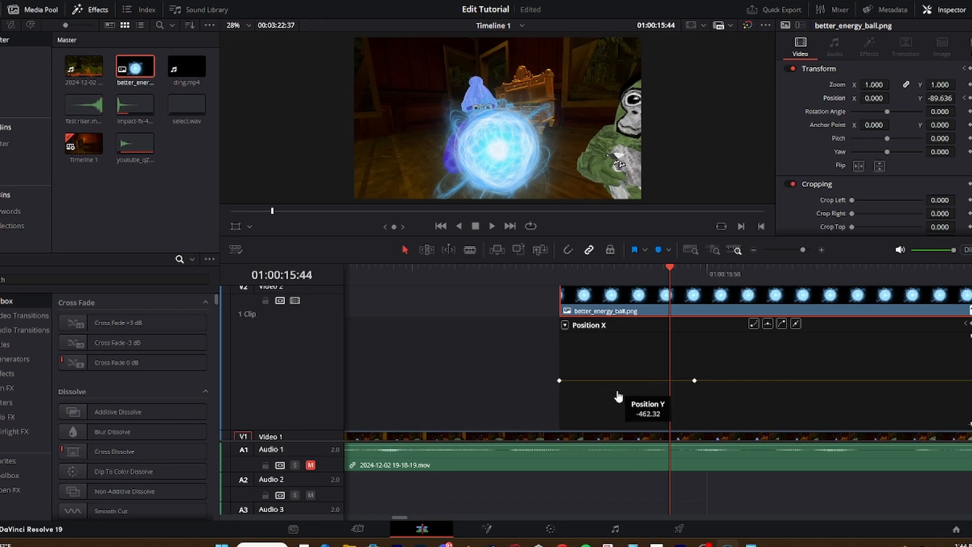
pyautogui.click(617, 393)
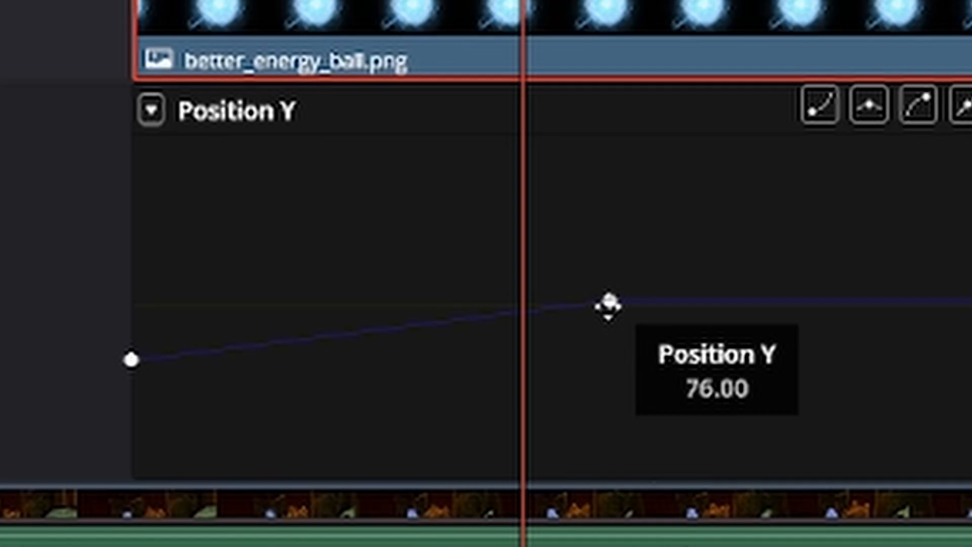
pyautogui.click(609, 303)
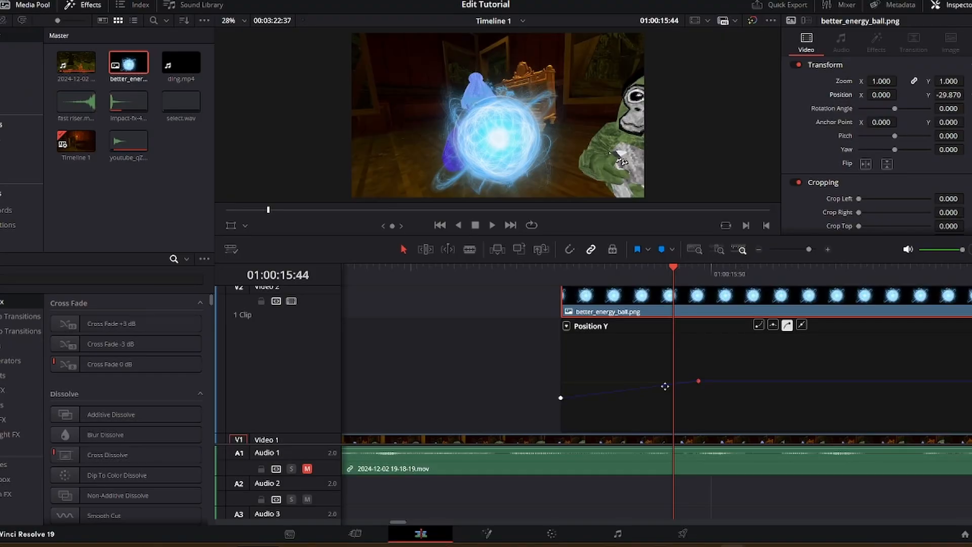
pyautogui.moveTo(461, 366); pyautogui.dragTo(248, 366)
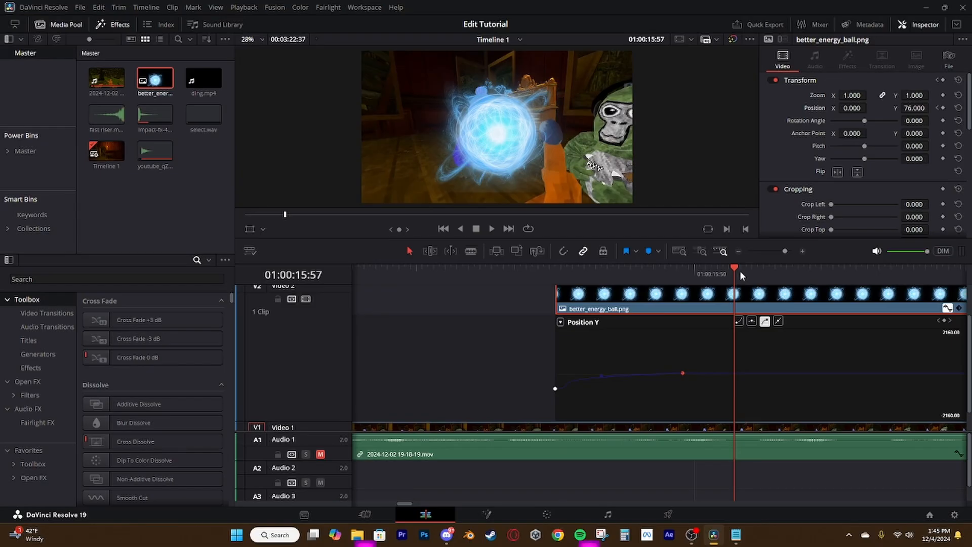
pyautogui.moveTo(738, 270); pyautogui.dragTo(619, 297)
pyautogui.moveTo(683, 373); pyautogui.dragTo(833, 373)
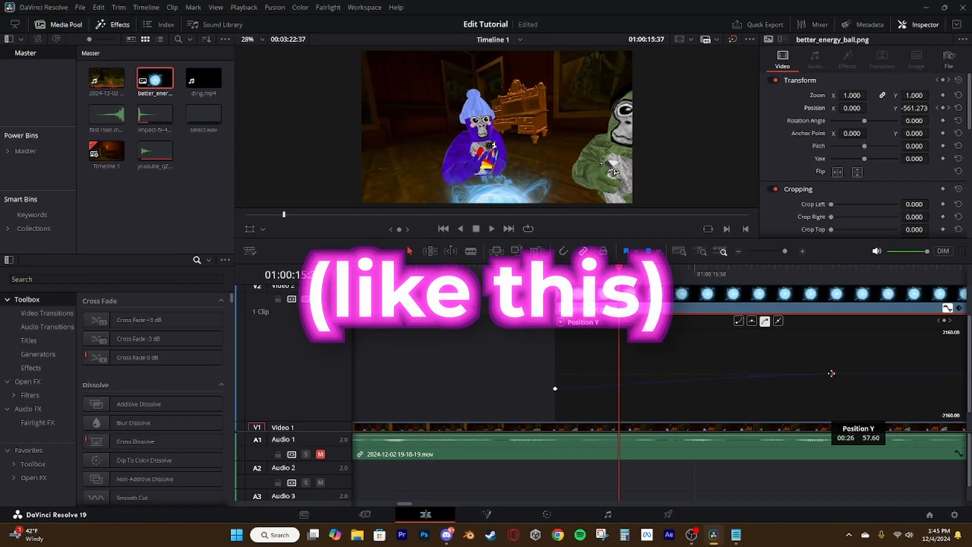
pyautogui.press('space')
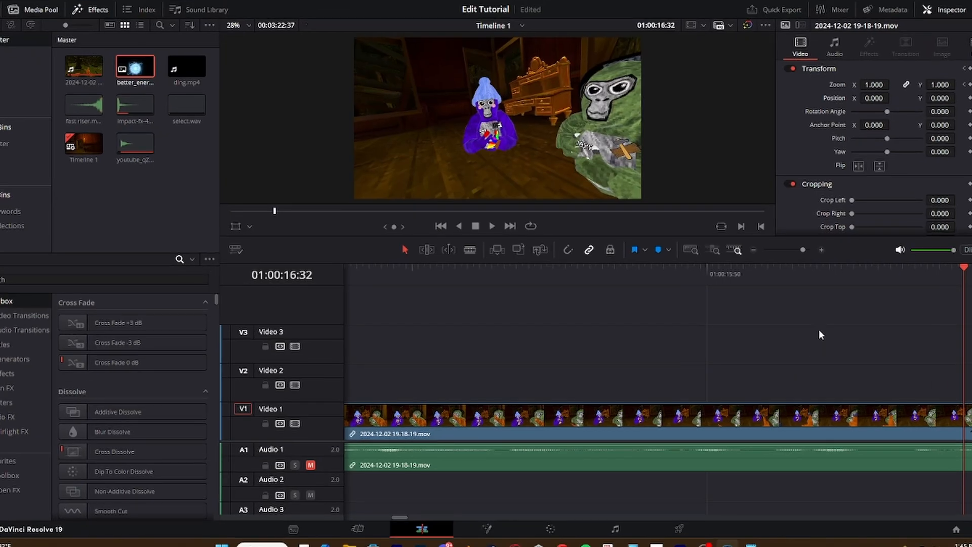
# Add a Text+ title on Video 2 at 01:00:16:41 and set its Y position to -418.000
pyautogui.hscroll(-5, 477, 360)
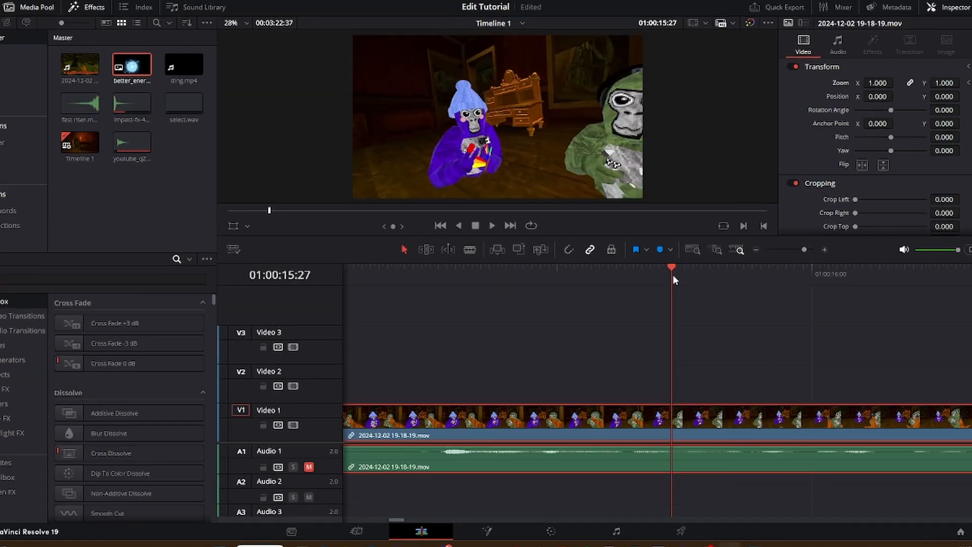
pyautogui.moveTo(685, 268); pyautogui.dragTo(851, 268)
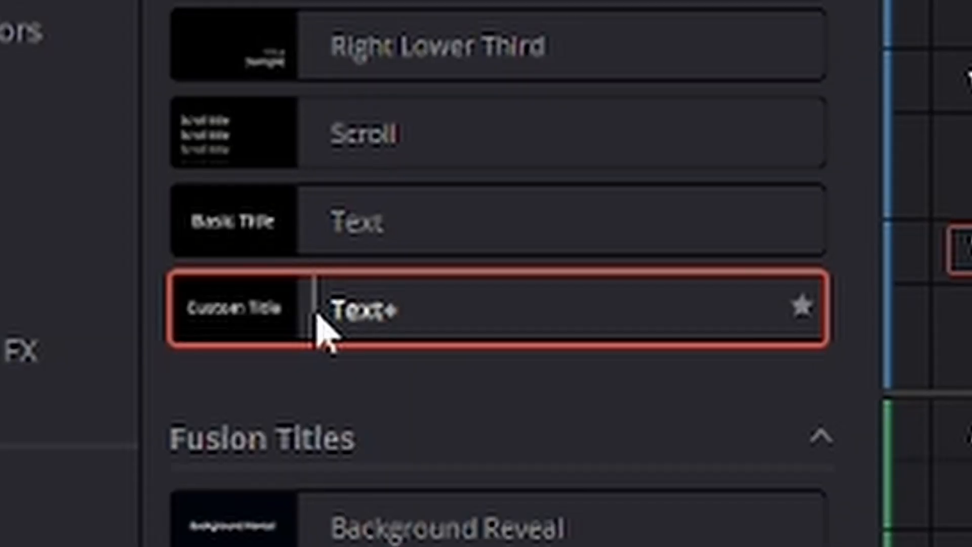
pyautogui.moveTo(92, 423); pyautogui.dragTo(146, 416)
pyautogui.moveTo(562, 283); pyautogui.dragTo(575, 396)
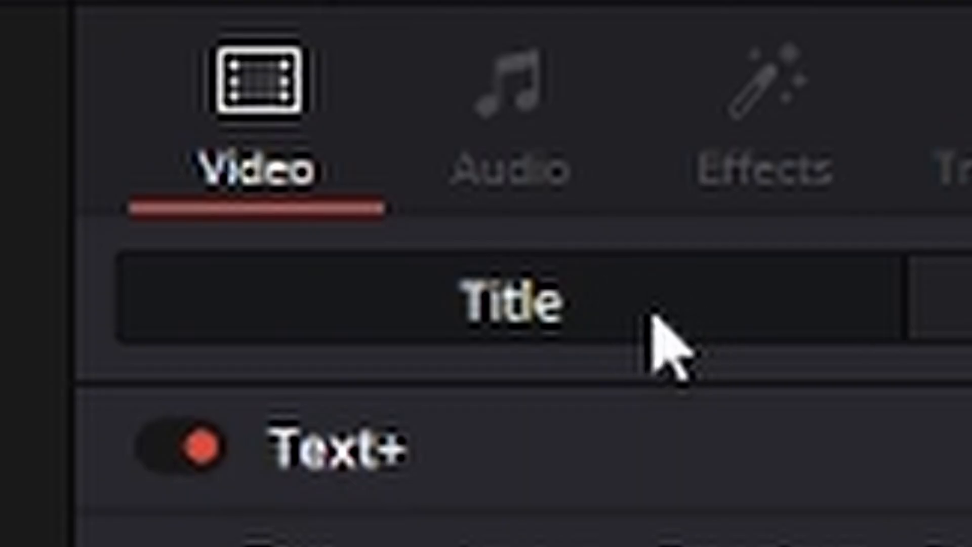
pyautogui.click(964, 310)
pyautogui.moveTo(914, 130); pyautogui.dragTo(883, 130)
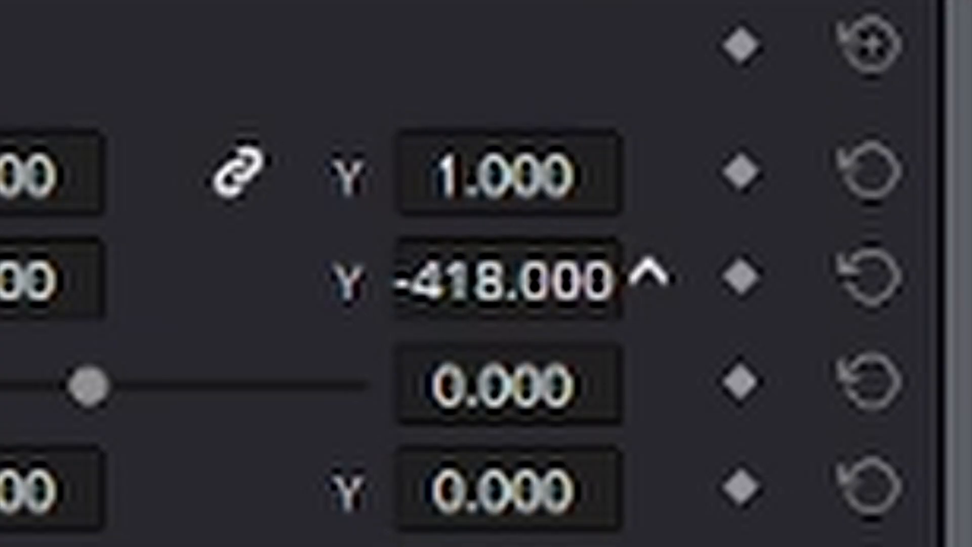
pyautogui.moveTo(852, 117); pyautogui.dragTo(852, 117)
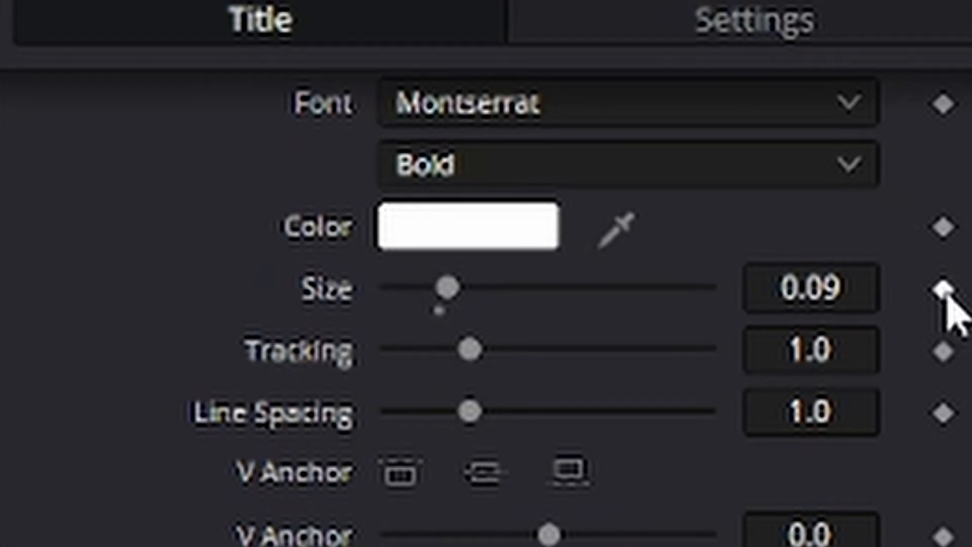
# Keyframe the "simple text" title's size from 0.086 at 01:00:16:41 to 0.09 at 01:00:16:44
pyautogui.click(954, 138)
pyautogui.moveTo(935, 142); pyautogui.dragTo(931, 142)
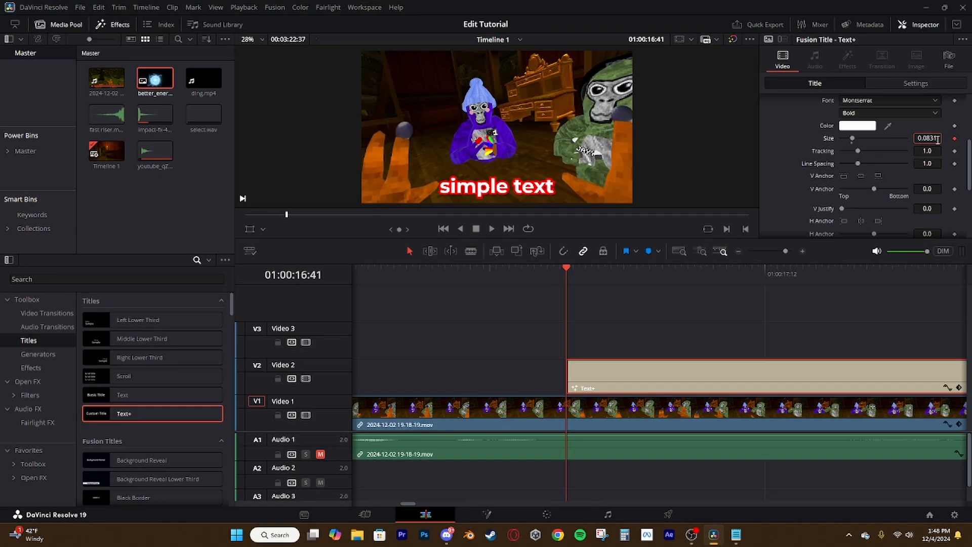
pyautogui.click(926, 150)
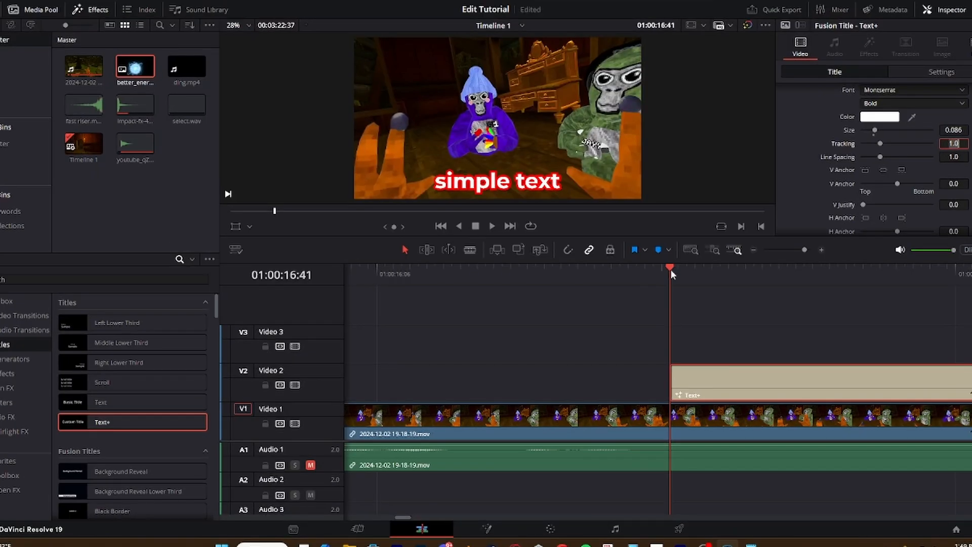
pyautogui.click(672, 269)
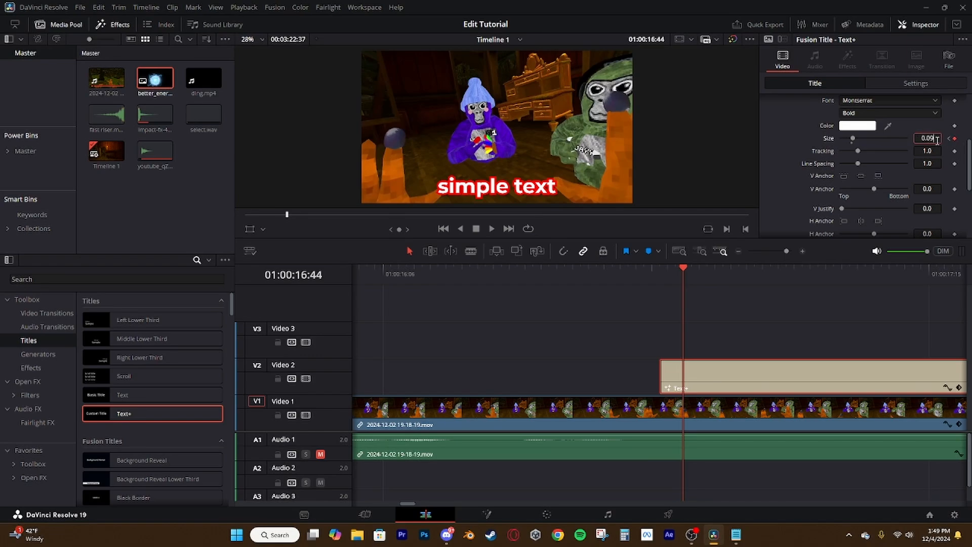
pyautogui.moveTo(728, 273); pyautogui.dragTo(703, 354)
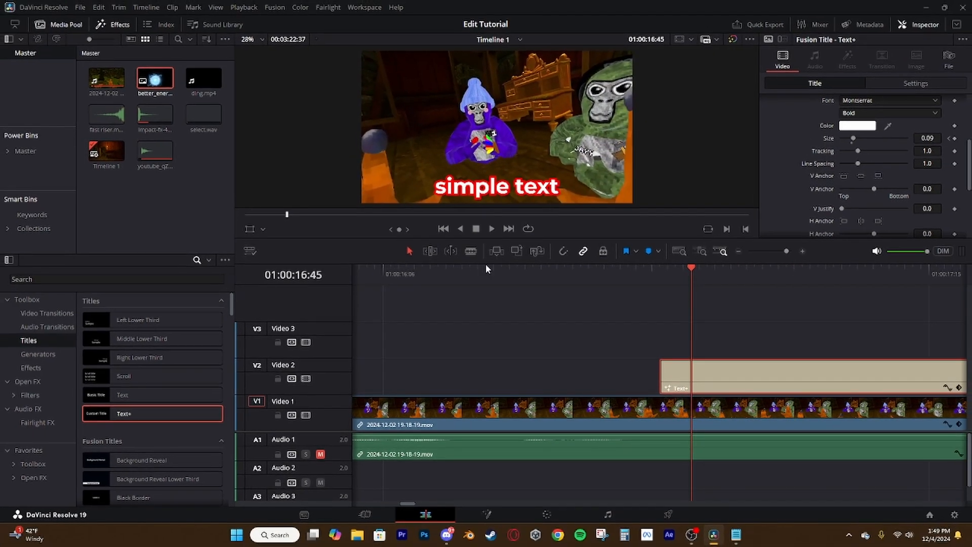
# Smooth the title's Size spline into its second keyframe on the Fusion page and return to the Edit page
pyautogui.click(486, 514)
pyautogui.click(767, 10)
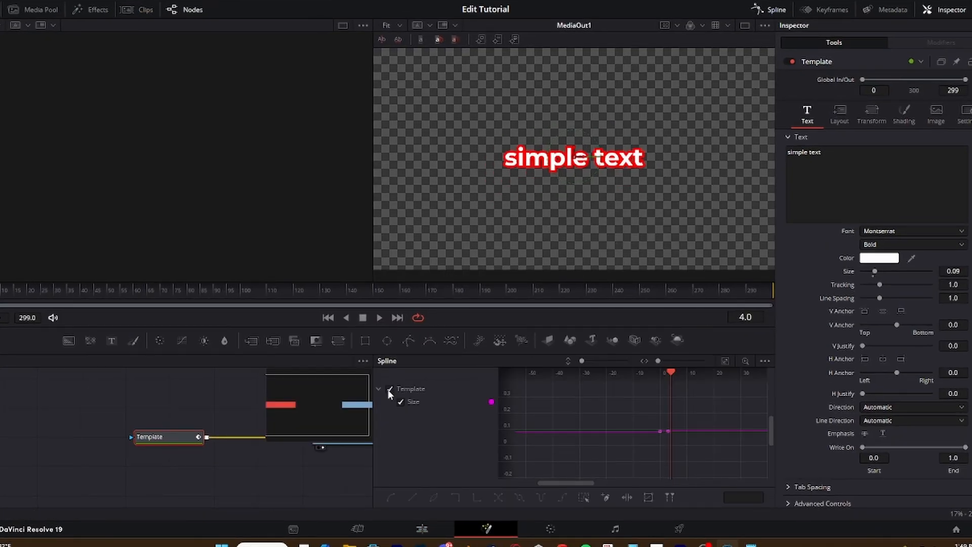
pyautogui.scroll(5, 684, 410)
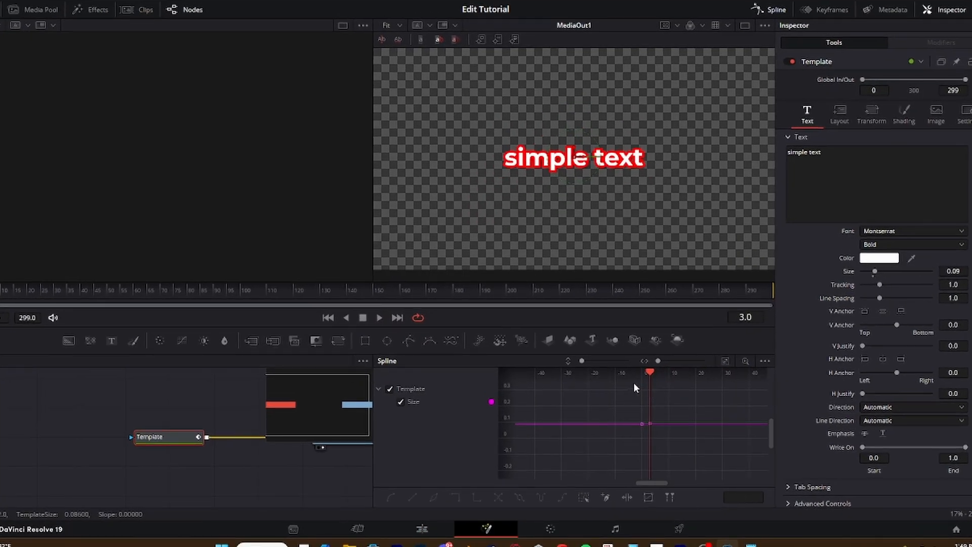
pyautogui.moveTo(581, 366); pyautogui.dragTo(598, 366)
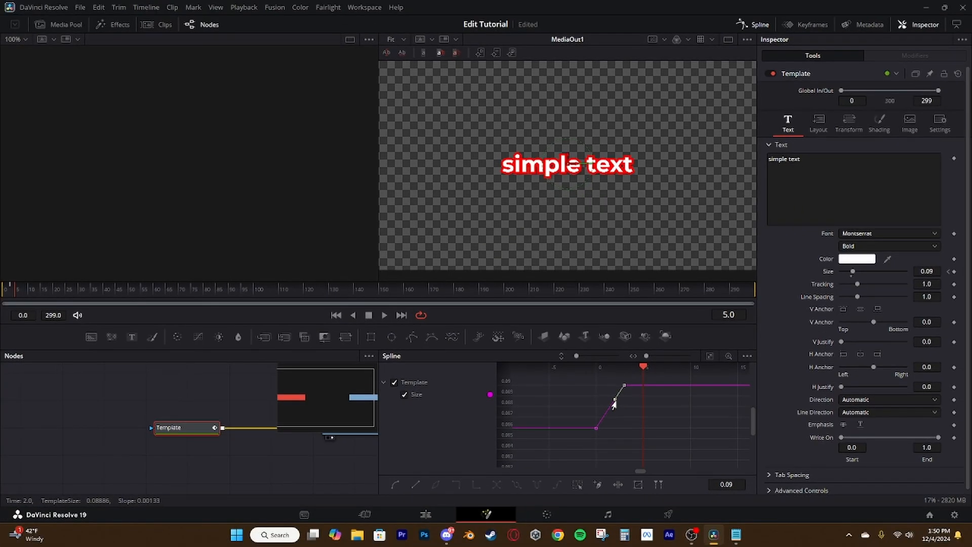
pyautogui.click(621, 408)
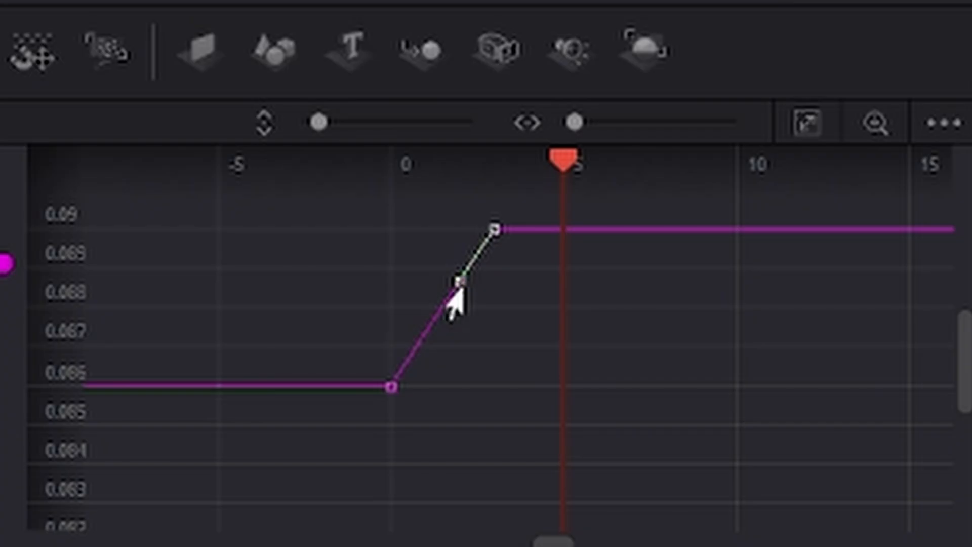
pyautogui.moveTo(455, 290); pyautogui.dragTo(387, 261)
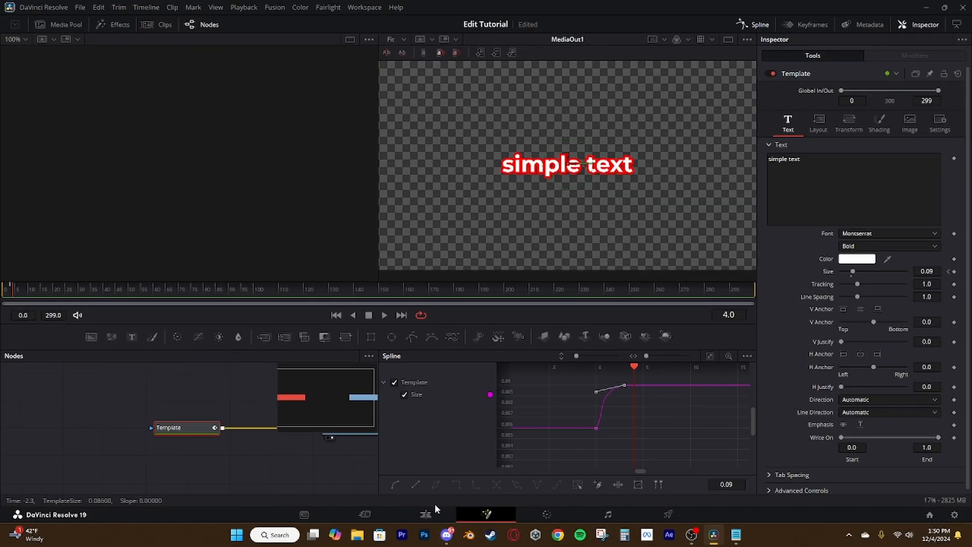
pyautogui.click(435, 506)
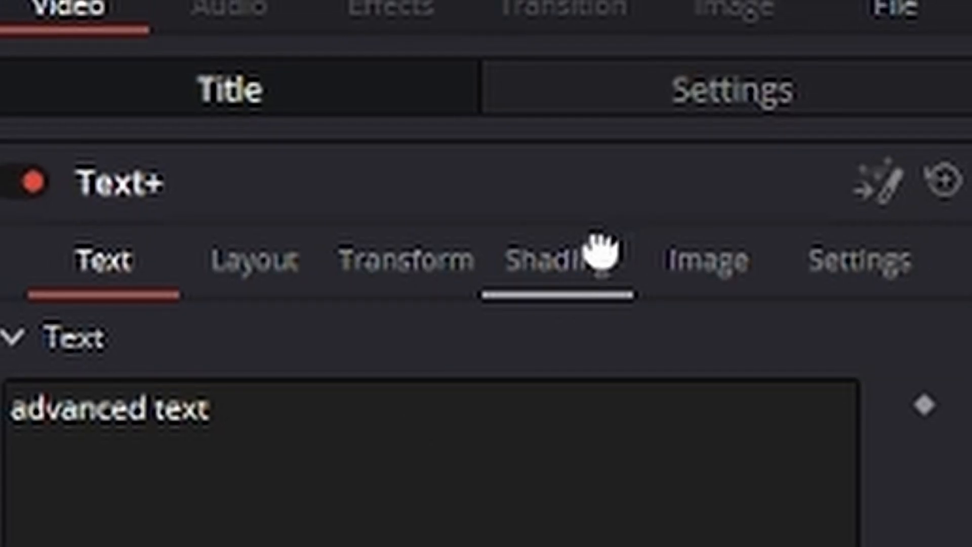
# Increase the thickness of the Red Outline shading element on the "advanced text" title
pyautogui.click(922, 101)
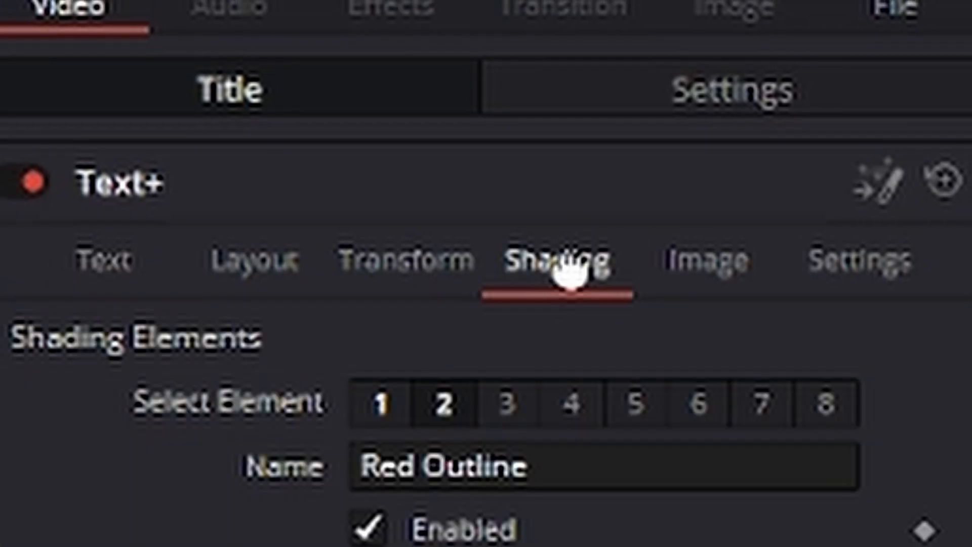
pyautogui.click(882, 132)
pyautogui.click(896, 132)
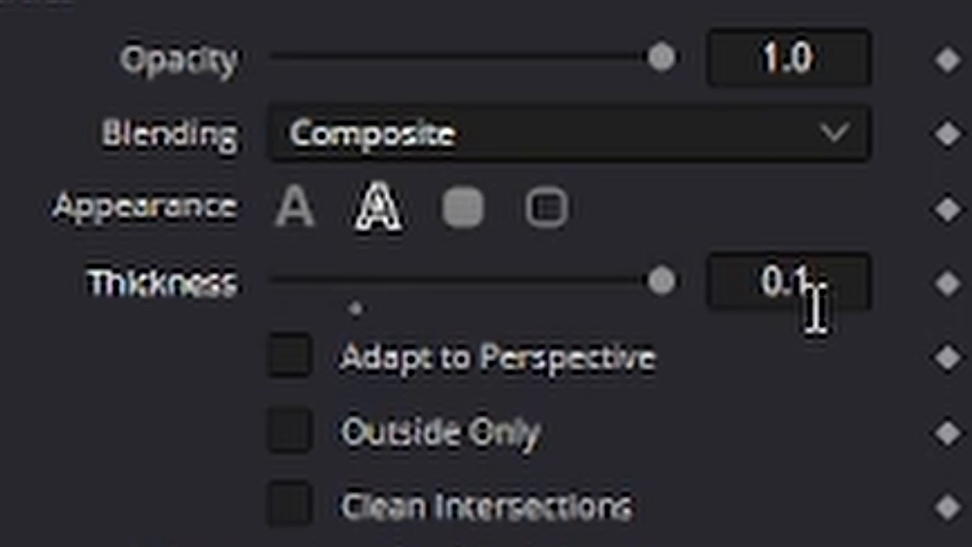
pyautogui.click(856, 282)
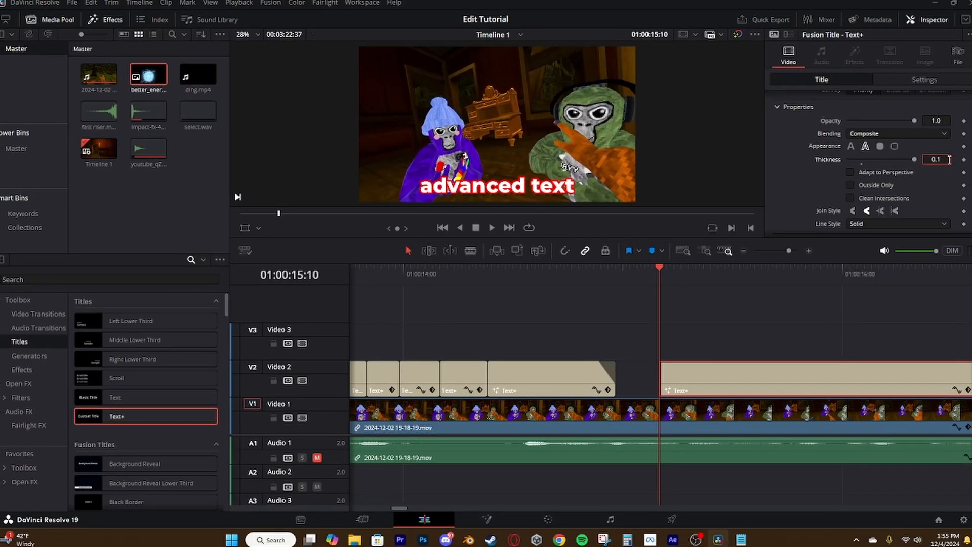
pyautogui.write('2')
pyautogui.scroll(-3, 949, 160)
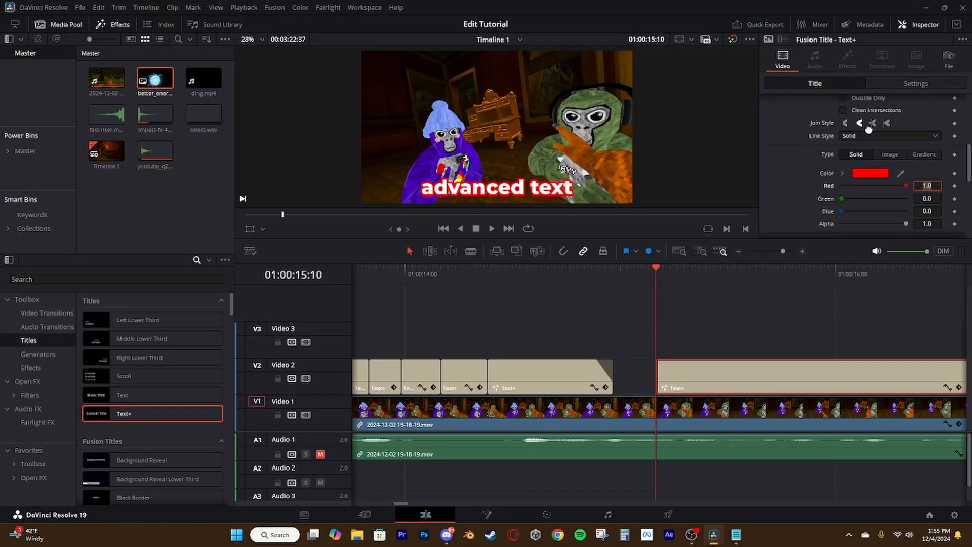
# Set the outline's join style to the miter option and its fill type to Gradient on the "advanced text" title
pyautogui.click(880, 120)
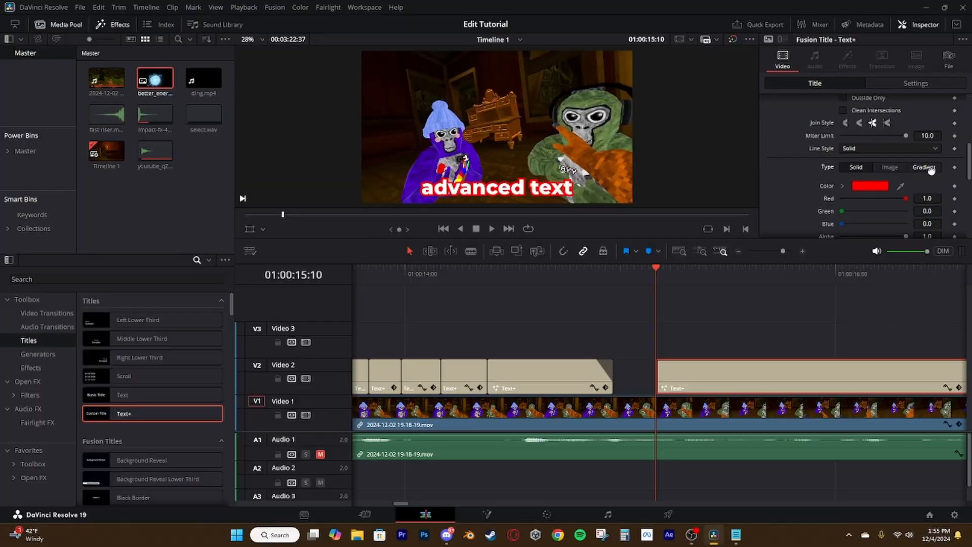
pyautogui.click(924, 167)
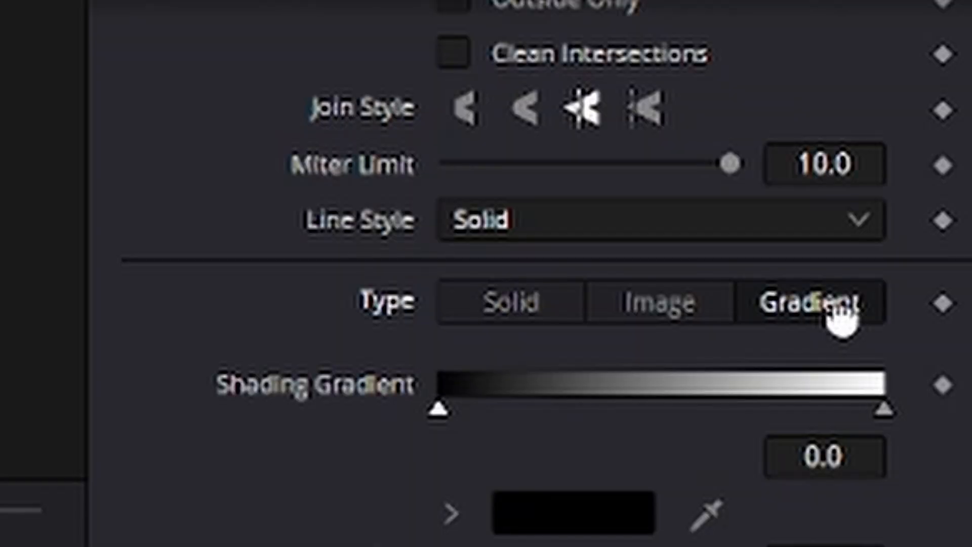
pyautogui.click(879, 179)
# Add a Drop Shadow effect to the "advanced text" title and set its blur to 0.248
pyautogui.click(6, 402)
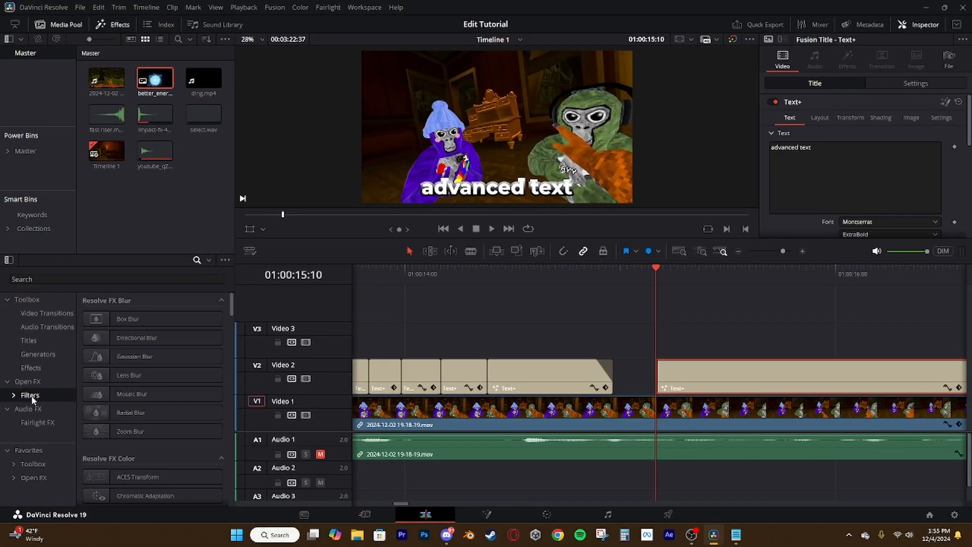
pyautogui.click(38, 278)
pyautogui.write('shad')
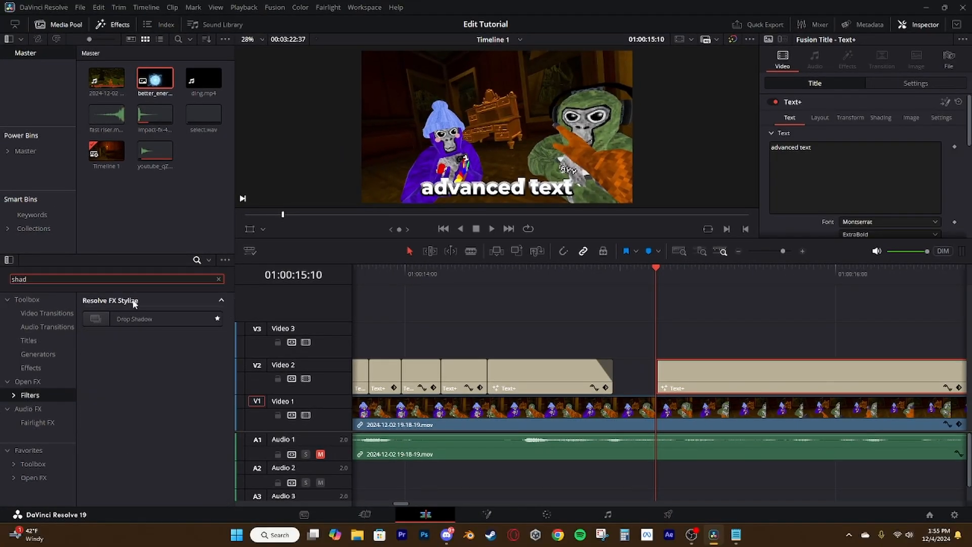
pyautogui.moveTo(133, 320); pyautogui.dragTo(138, 318)
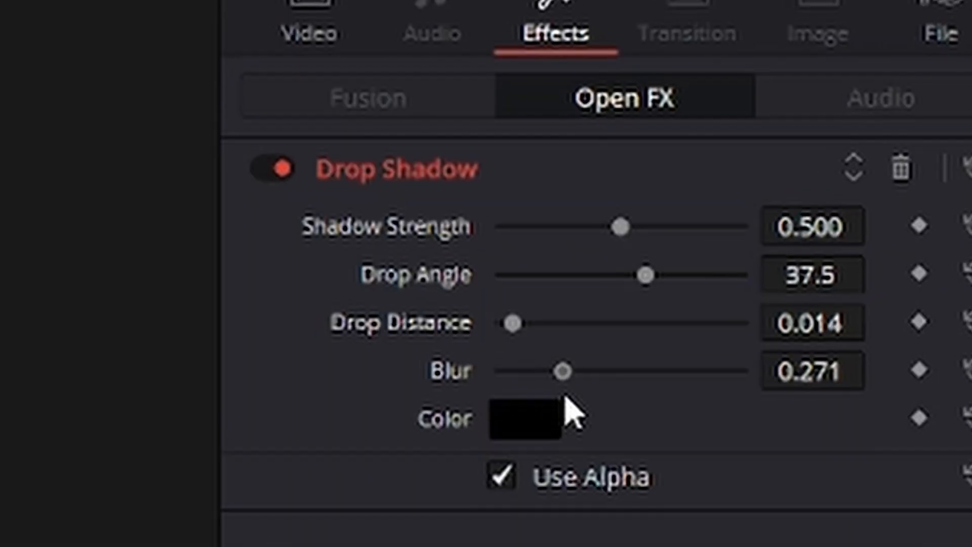
pyautogui.moveTo(564, 393); pyautogui.dragTo(558, 400)
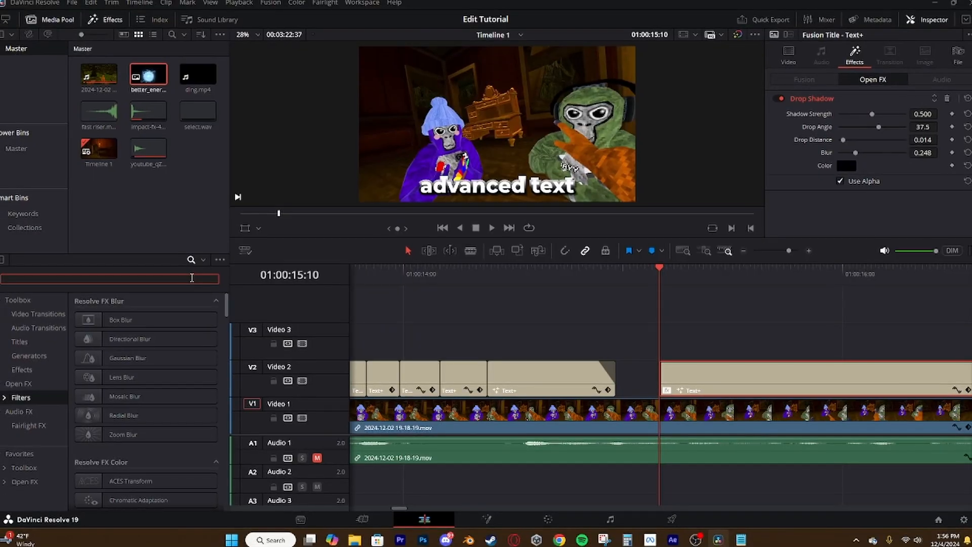
# Add a Glow effect to the "advanced text" title and enable Alpha Limits Effect
pyautogui.write('glow')
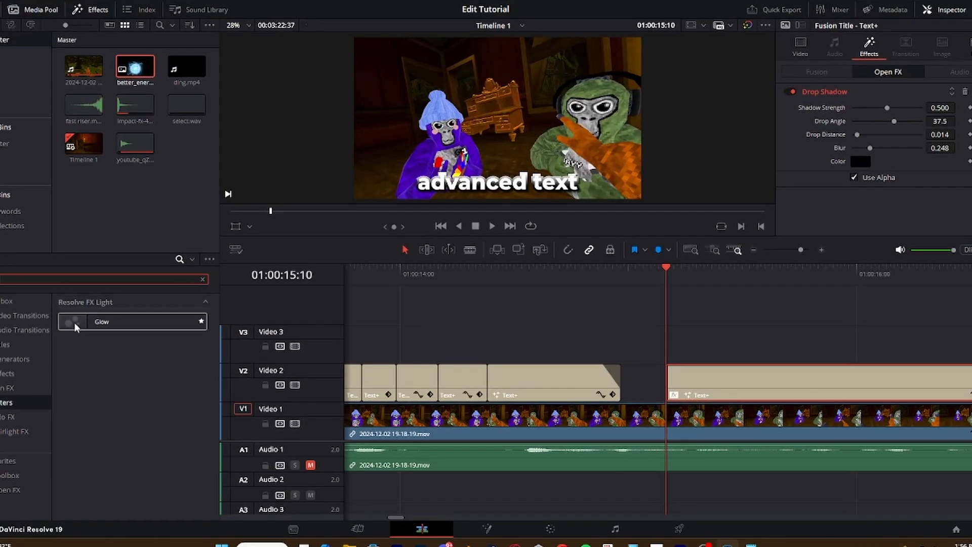
pyautogui.moveTo(75, 326); pyautogui.dragTo(104, 332)
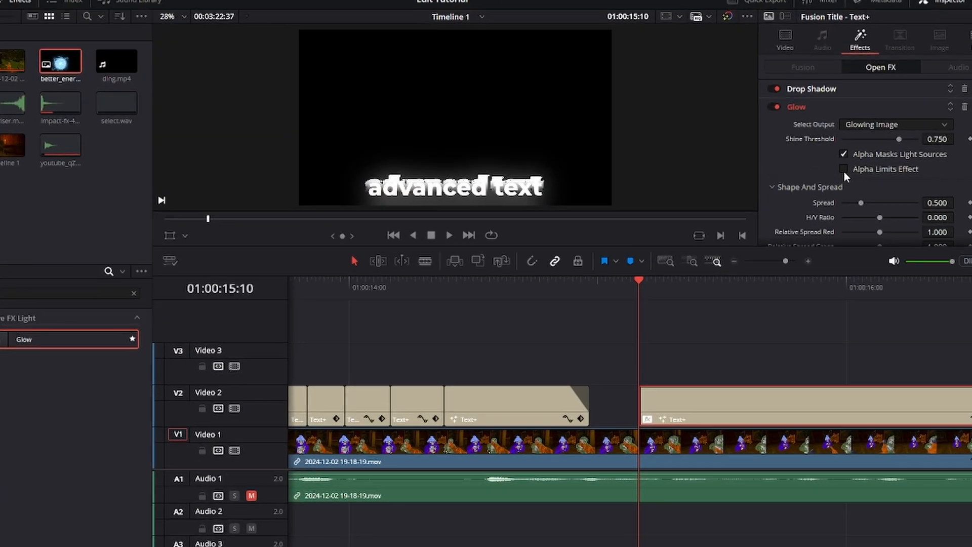
pyautogui.click(854, 166)
# Set the title's Glow to spread 0.388, gain 0.419, gamma 1.242 and saturation 1.605, with a red color filter
pyautogui.scroll(-1, 870, 166)
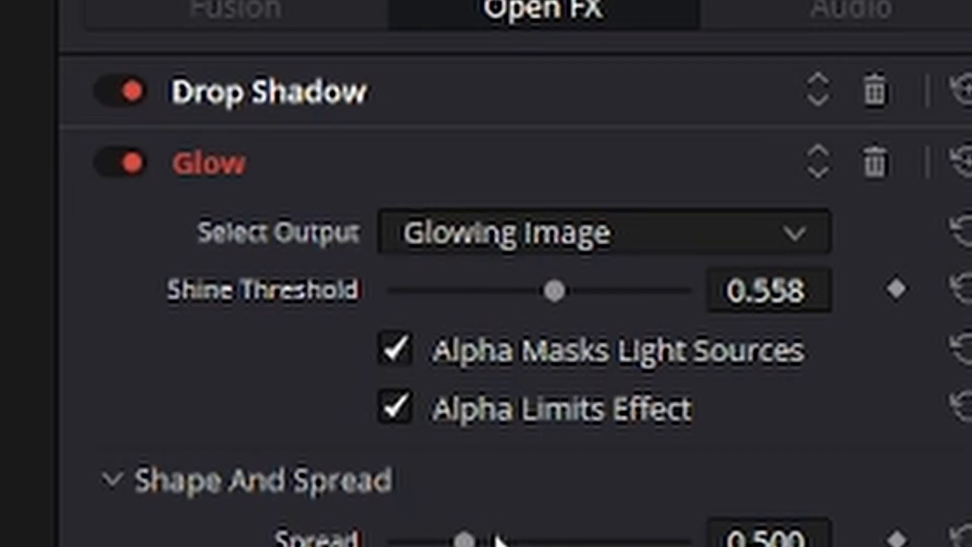
pyautogui.moveTo(877, 196); pyautogui.dragTo(900, 196)
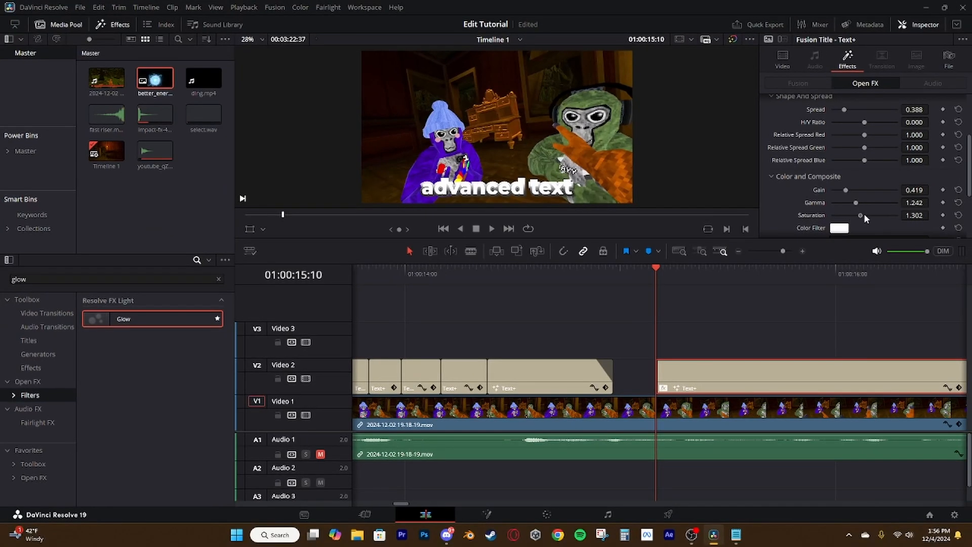
pyautogui.moveTo(864, 213); pyautogui.dragTo(867, 215)
pyautogui.scroll(-3, 789, 185)
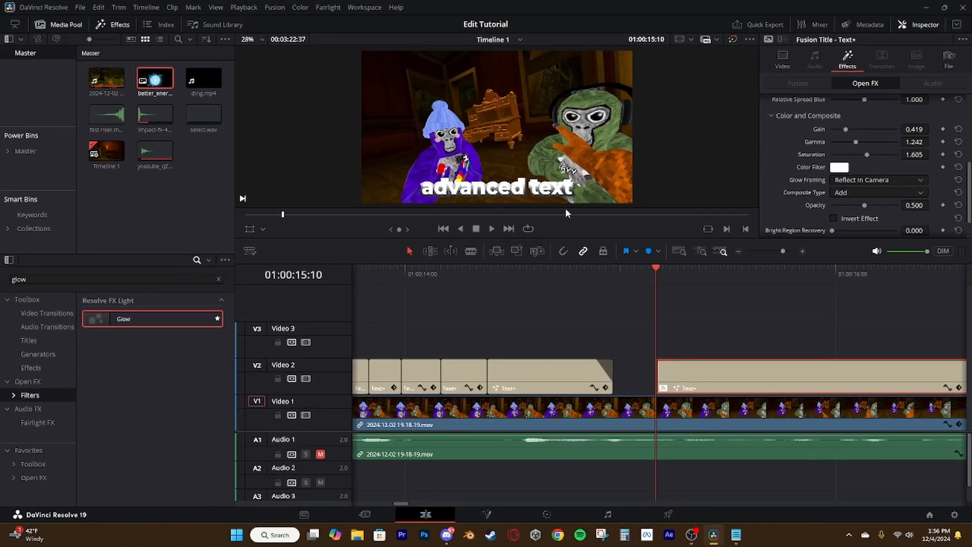
pyautogui.click(842, 171)
pyautogui.moveTo(725, 259); pyautogui.dragTo(653, 223)
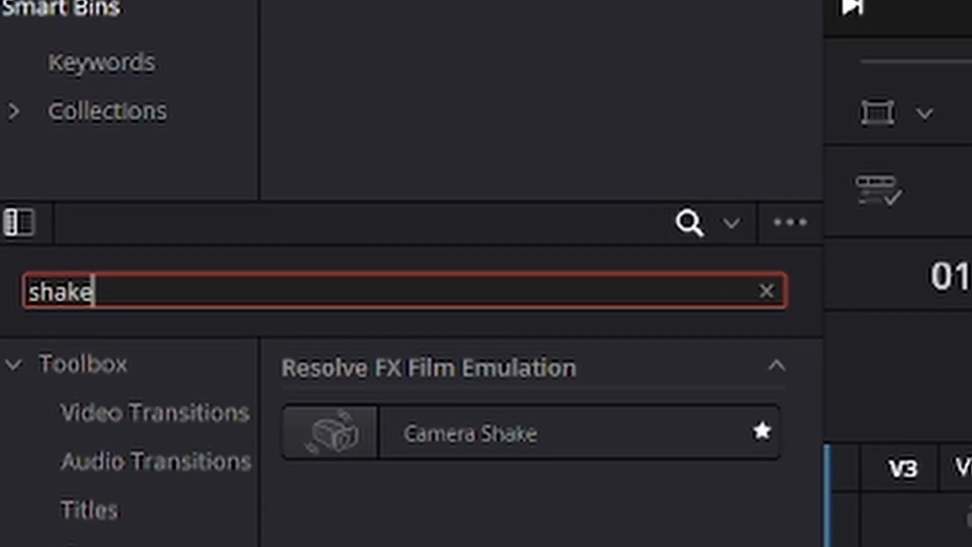
# Add Camera Shake to the "advanced text" title with speed scale 2.000 and motion blur 1.000
pyautogui.moveTo(470, 433); pyautogui.dragTo(555, 463)
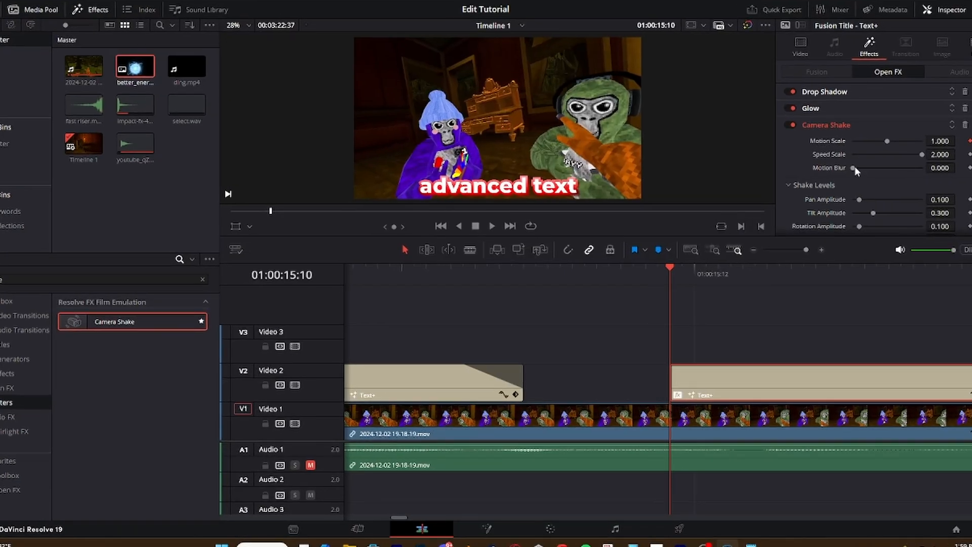
pyautogui.moveTo(745, 215); pyautogui.dragTo(822, 212)
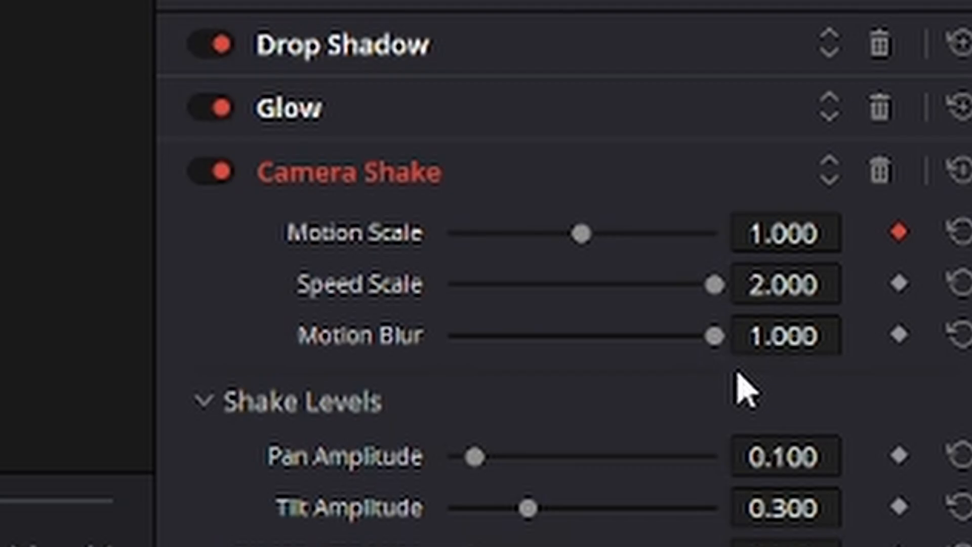
# Keyframe the title's Camera Shake motion scale to 0.000 at 01:00:15:18 and play back the shake
pyautogui.moveTo(670, 267); pyautogui.dragTo(787, 279)
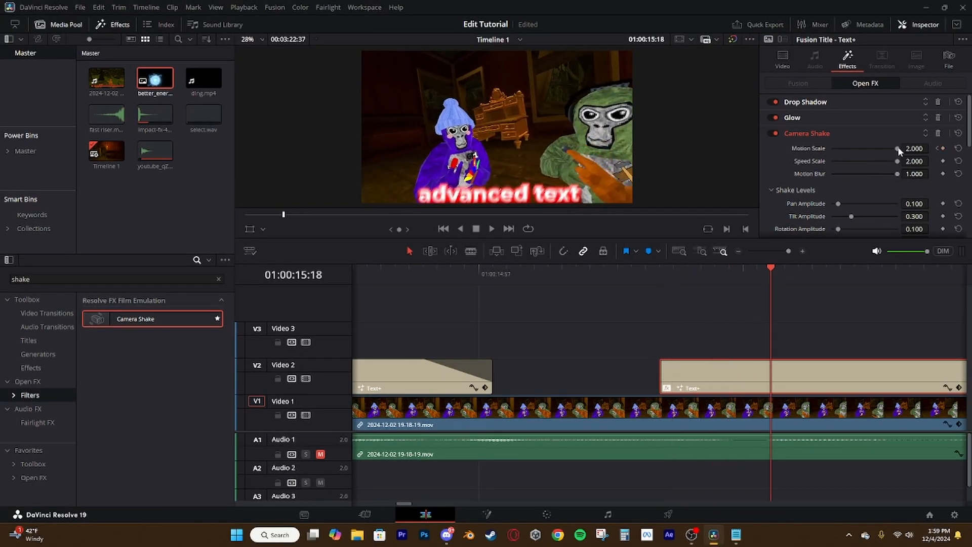
pyautogui.moveTo(897, 148); pyautogui.dragTo(833, 148)
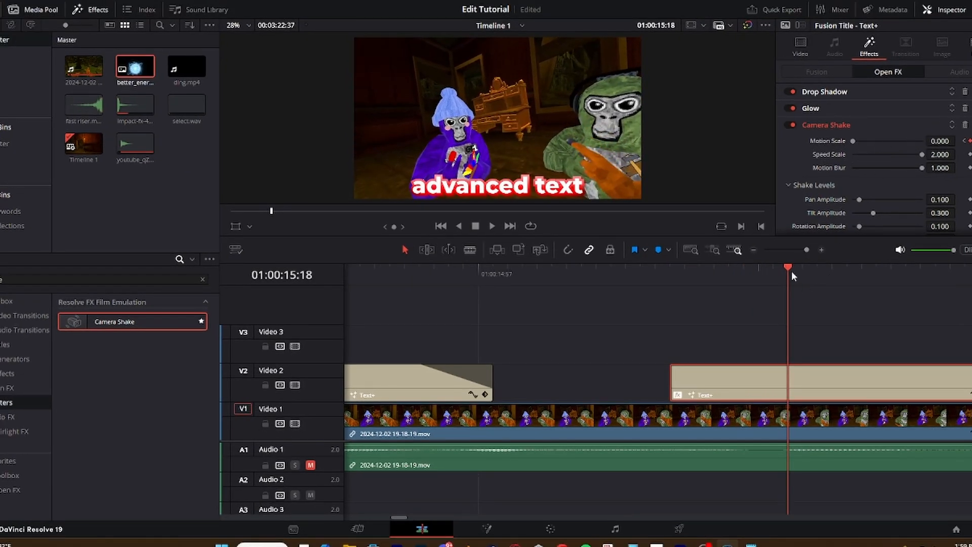
pyautogui.moveTo(791, 271); pyautogui.dragTo(496, 272)
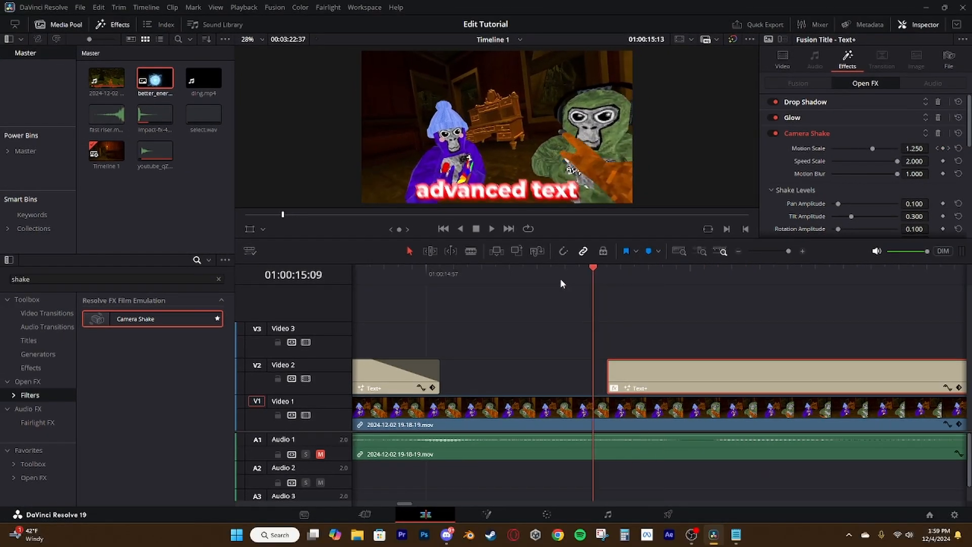
pyautogui.press('space')
pyautogui.press('space')
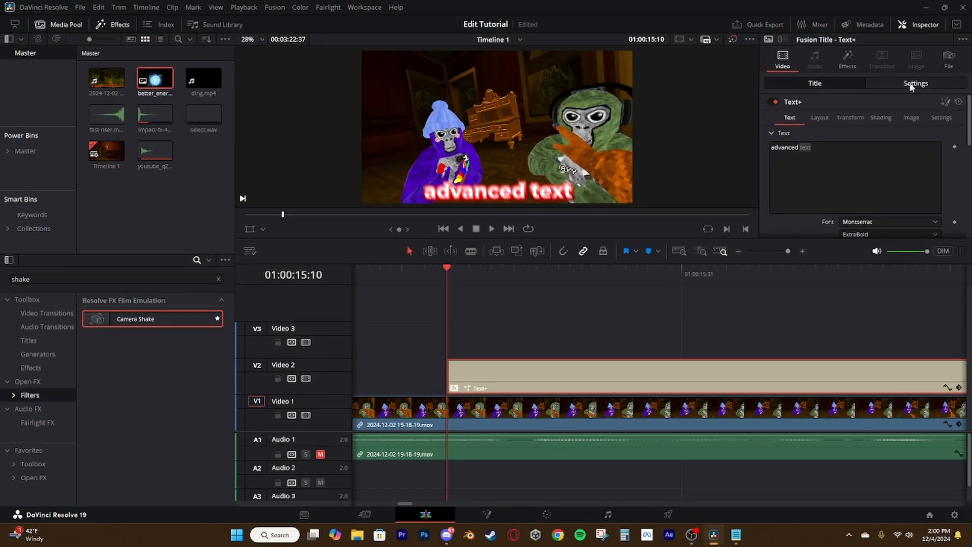
# Keyframe the title's rotation angle from 3.000 at 01:00:15:10 to 0.000 at 01:00:15:19
pyautogui.click(911, 85)
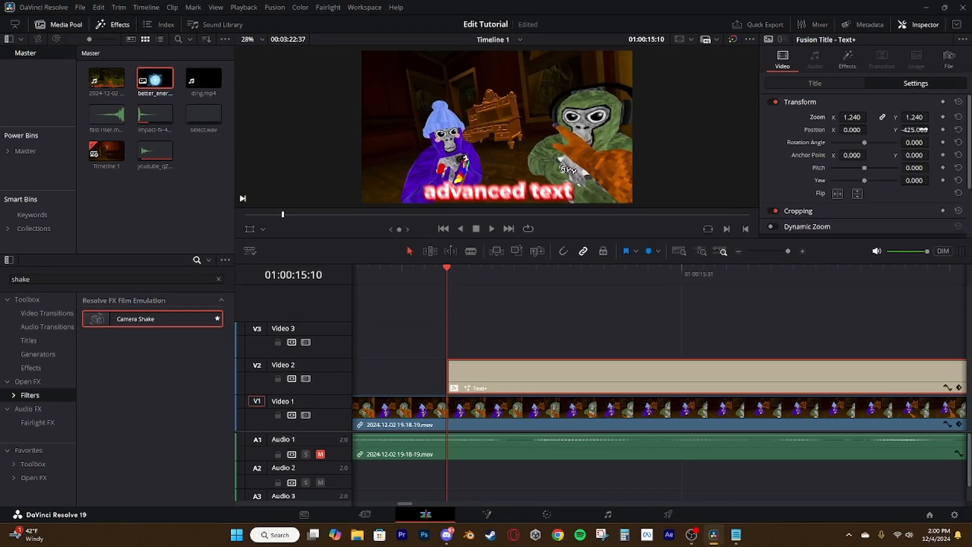
pyautogui.moveTo(918, 143); pyautogui.dragTo(931, 142)
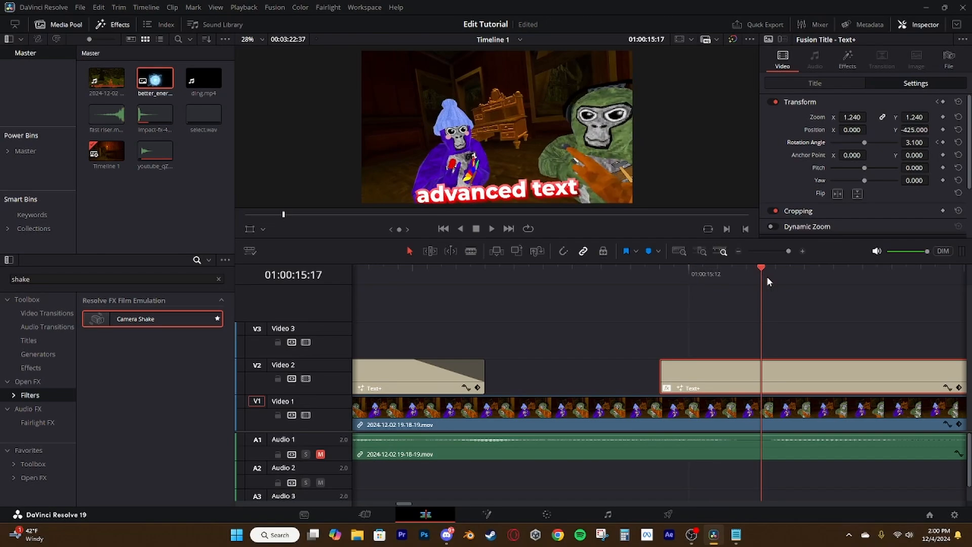
pyautogui.moveTo(766, 276); pyautogui.dragTo(785, 275)
pyautogui.doubleClick(935, 135)
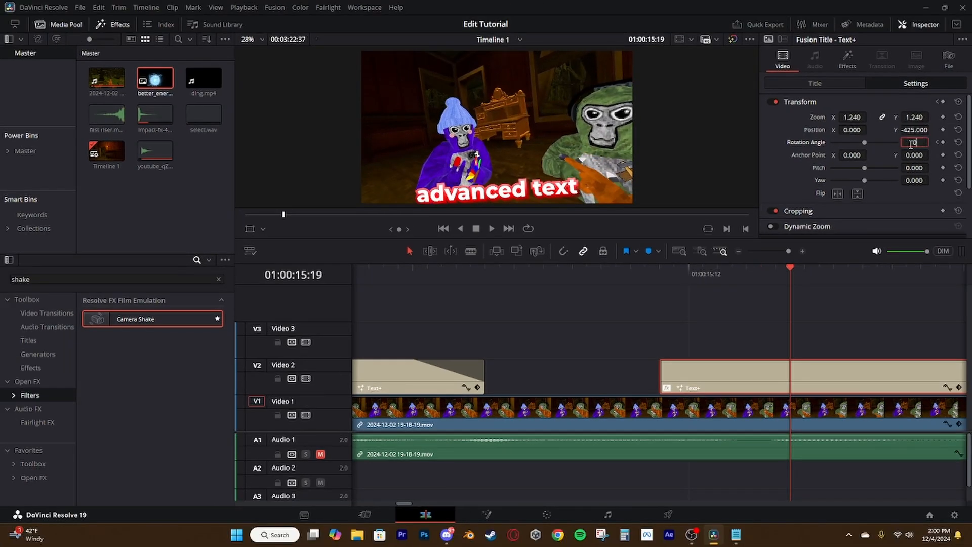
pyautogui.write('0')
pyautogui.press('Return')
# Open the title's Rotation Angle curve on the timeline and select its second keyframe
pyautogui.click(946, 319)
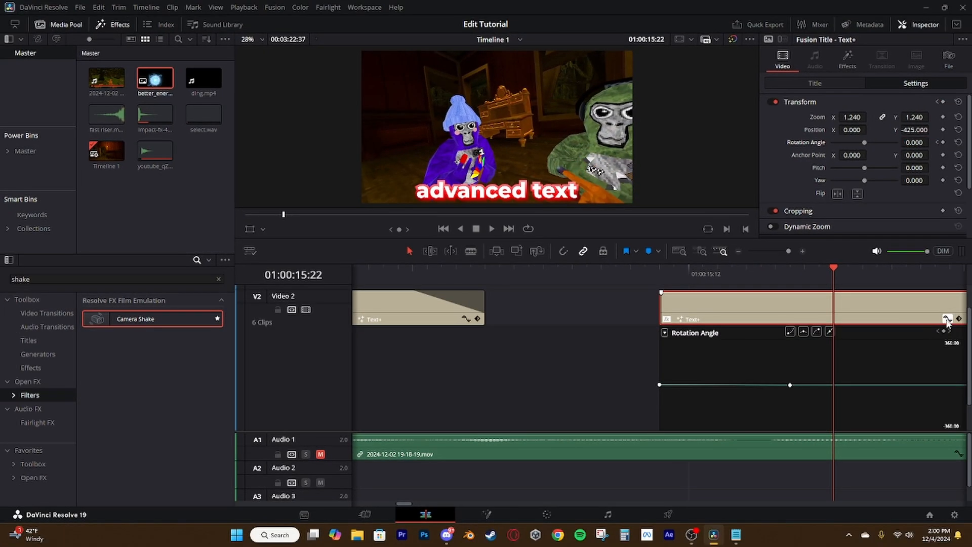
pyautogui.click(790, 384)
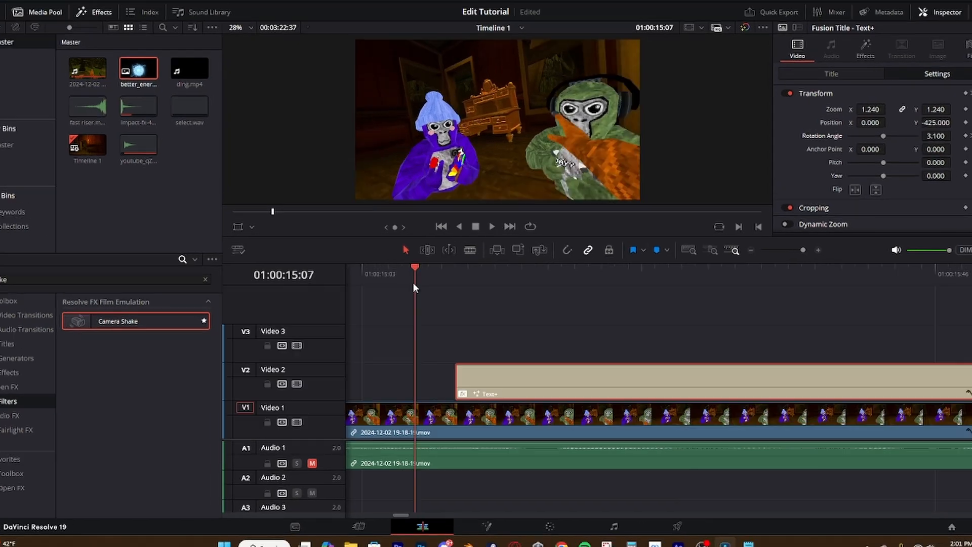
pyautogui.moveTo(413, 282); pyautogui.dragTo(580, 302)
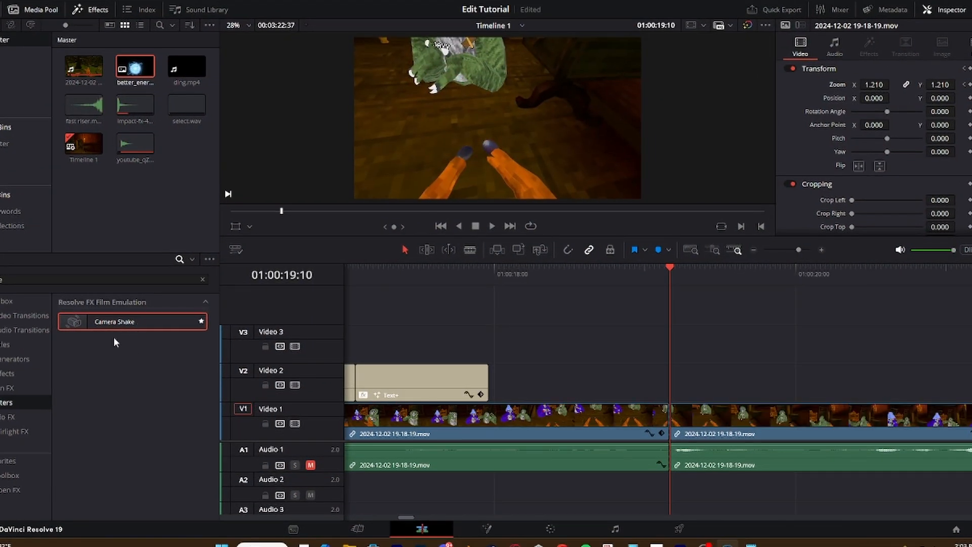
pyautogui.click(661, 405)
pyautogui.moveTo(864, 117); pyautogui.dragTo(874, 148)
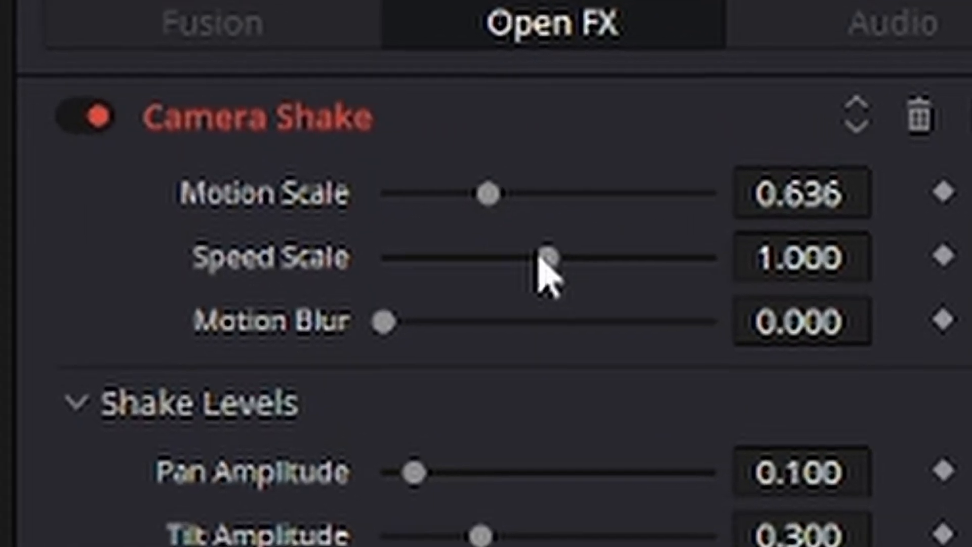
pyautogui.moveTo(787, 164); pyautogui.dragTo(722, 164)
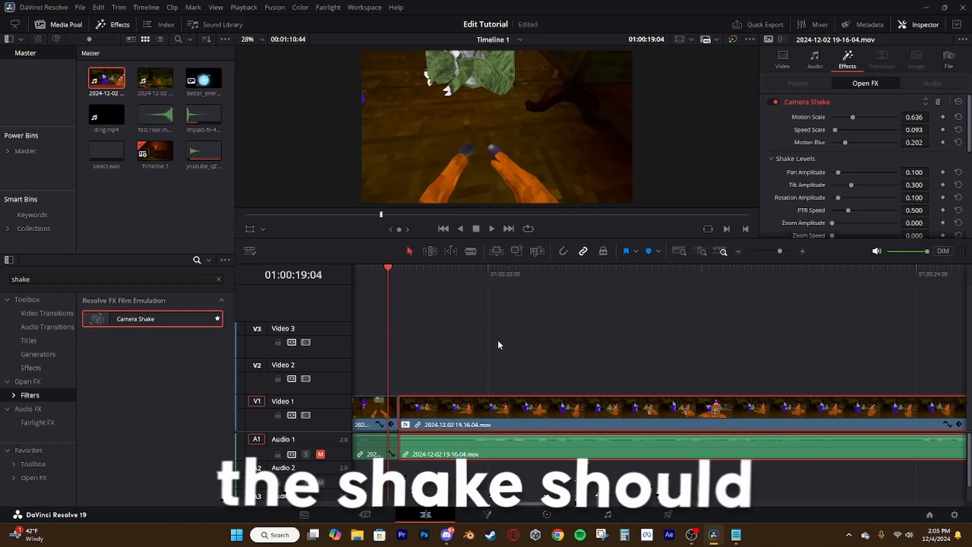
pyautogui.click(572, 346)
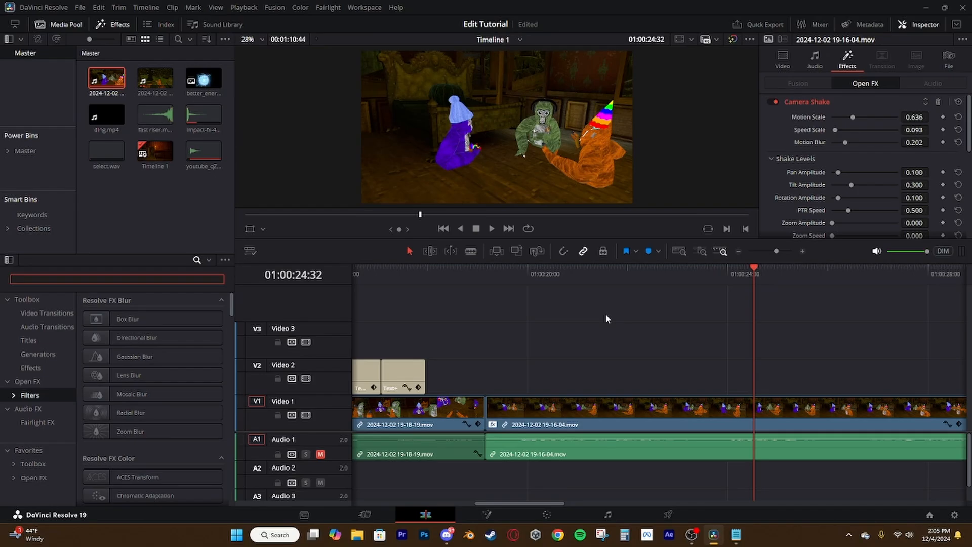
pyautogui.write('prism')
pyautogui.moveTo(131, 319); pyautogui.dragTo(672, 408)
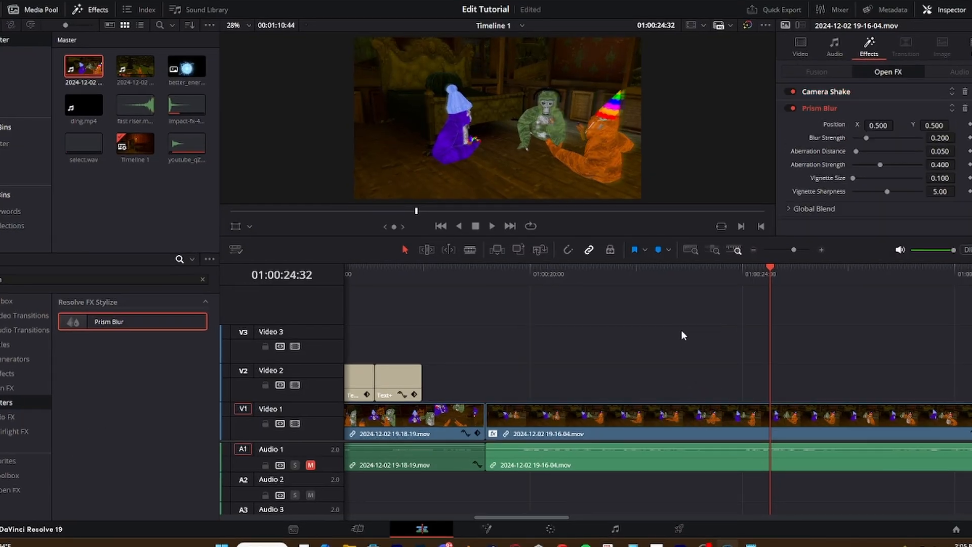
pyautogui.moveTo(865, 137); pyautogui.dragTo(860, 143)
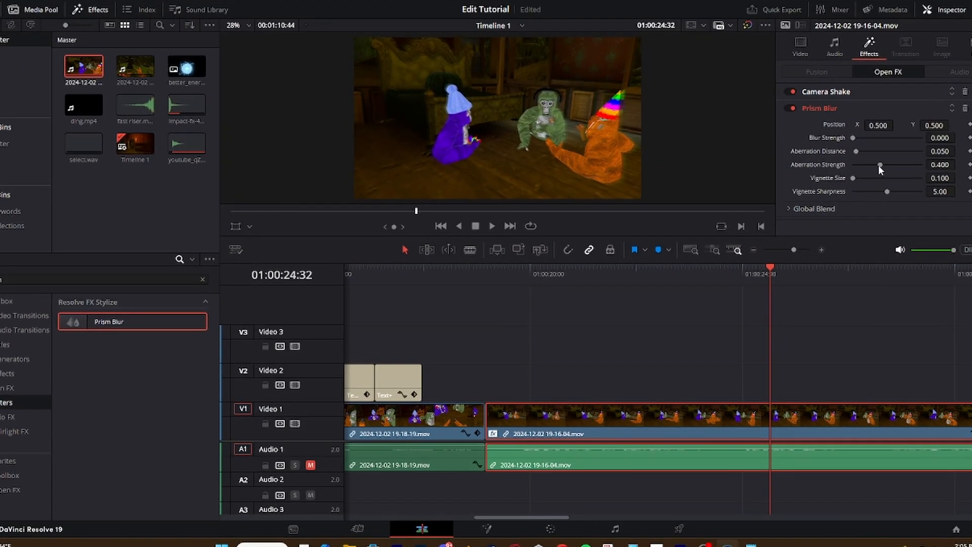
# Set the Prism Blur's aberration strength to 1.000, aberration distance to 0.047 and vignette sharpness to 10.00, and inspect the color fringing
pyautogui.moveTo(857, 170); pyautogui.dragTo(900, 191)
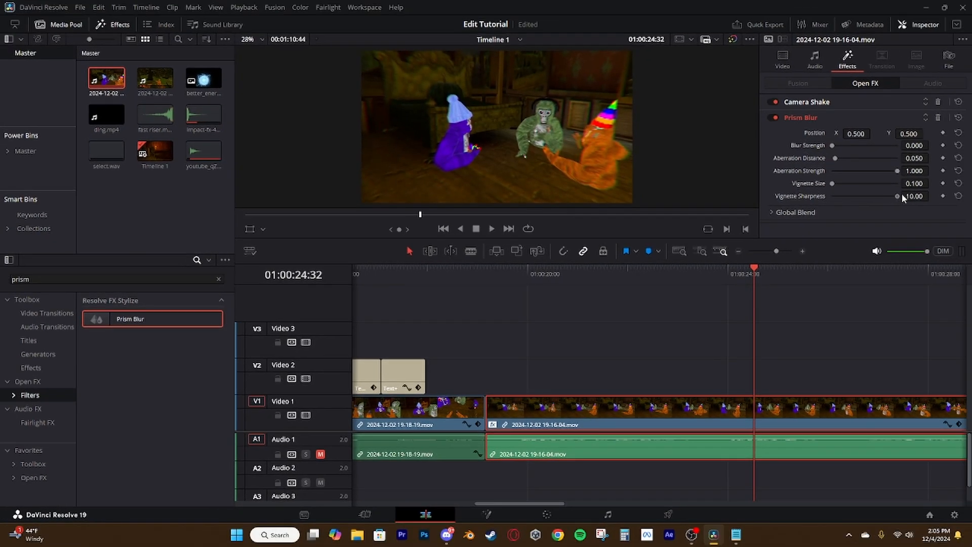
pyautogui.moveTo(835, 158); pyautogui.dragTo(859, 157)
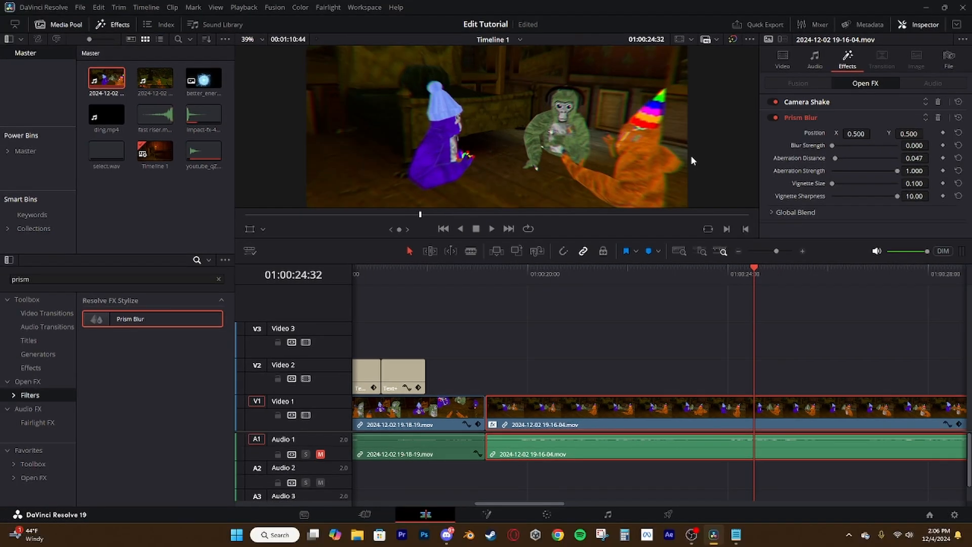
pyautogui.moveTo(690, 155); pyautogui.dragTo(605, 169)
pyautogui.scroll(3, 492, 145)
pyautogui.scroll(3, 492, 146)
pyautogui.moveTo(491, 120); pyautogui.dragTo(540, 156)
pyautogui.moveTo(593, 102); pyautogui.dragTo(521, 135)
pyautogui.moveTo(458, 118); pyautogui.dragTo(601, 73)
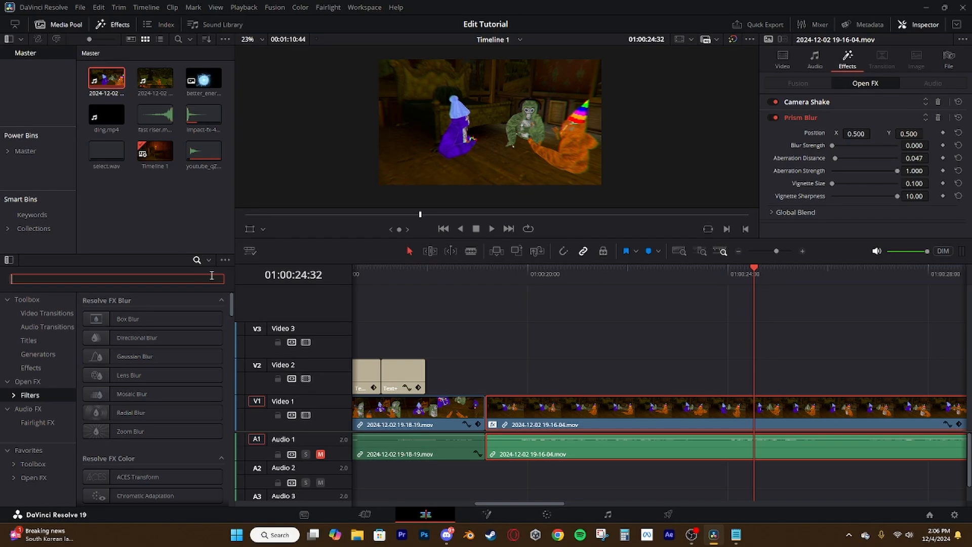
pyautogui.write('glow')
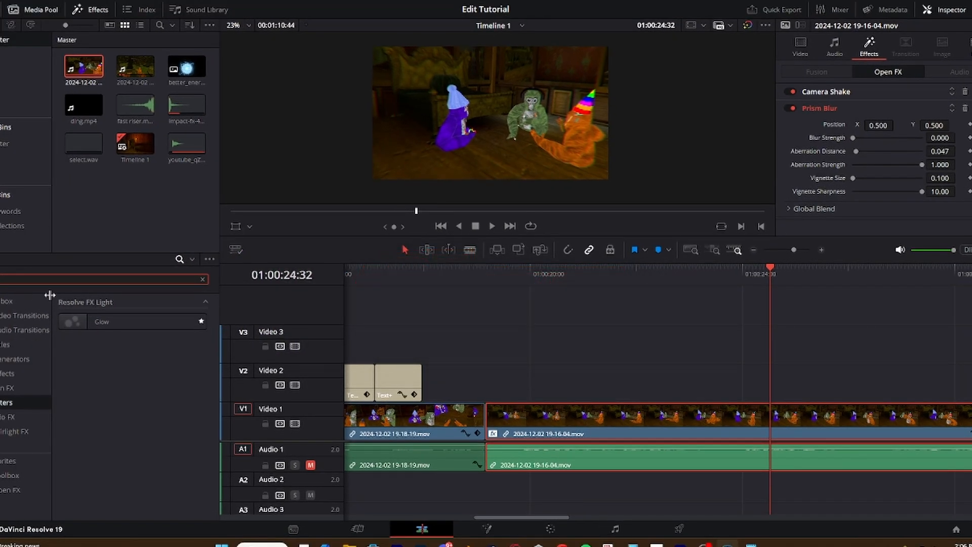
pyautogui.moveTo(101, 322); pyautogui.dragTo(699, 423)
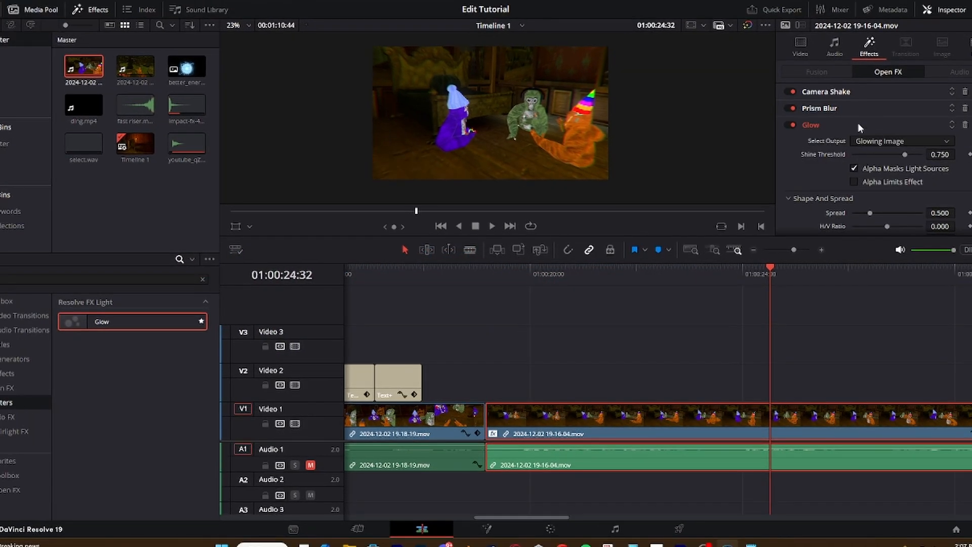
pyautogui.moveTo(901, 152); pyautogui.dragTo(894, 182)
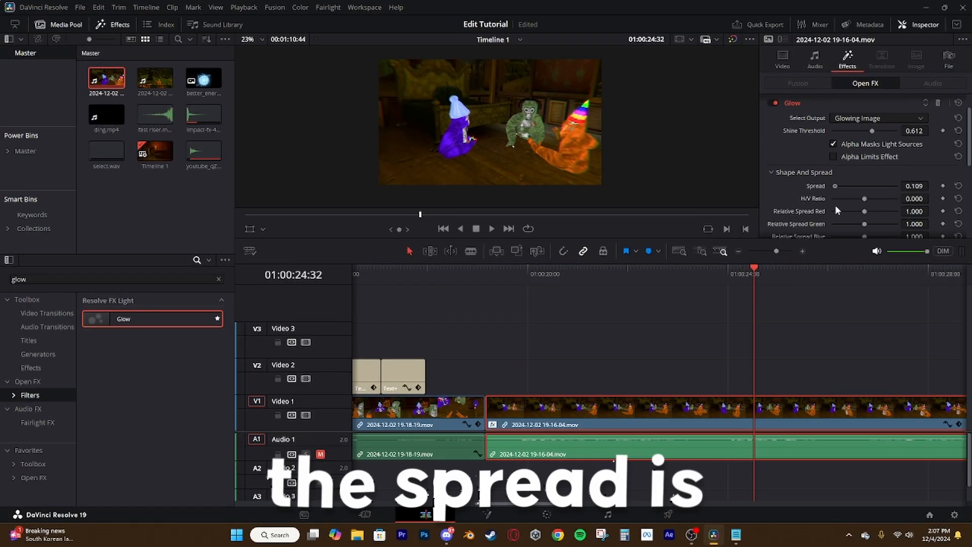
pyautogui.moveTo(834, 206)
pyautogui.mouseDown()
pyautogui.moveTo(848, 206)
pyautogui.moveTo(825, 222)
pyautogui.moveTo(834, 224)
pyautogui.mouseUp()
pyautogui.click(959, 186)
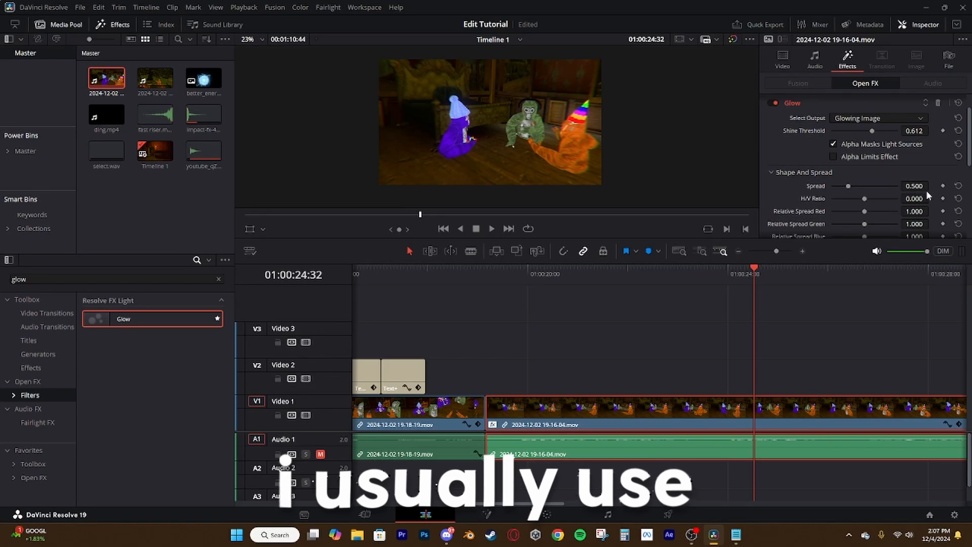
# Set the clip's Glow gain to 0.822 and open its color filter
pyautogui.scroll(-5, 886, 200)
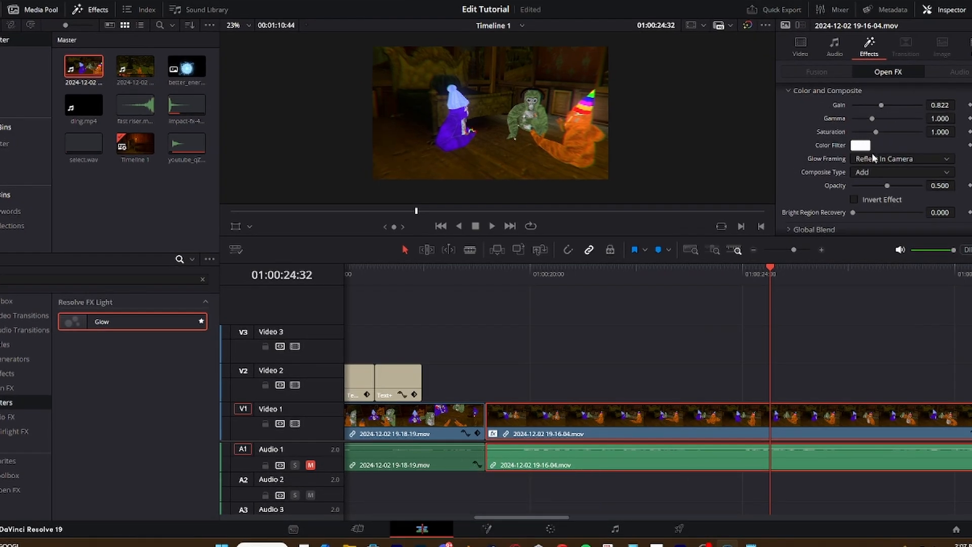
pyautogui.click(864, 150)
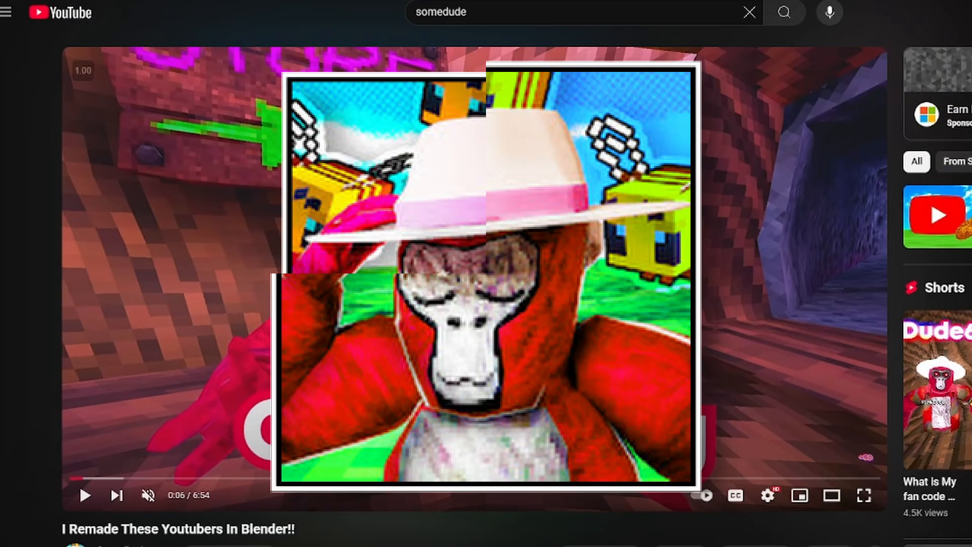